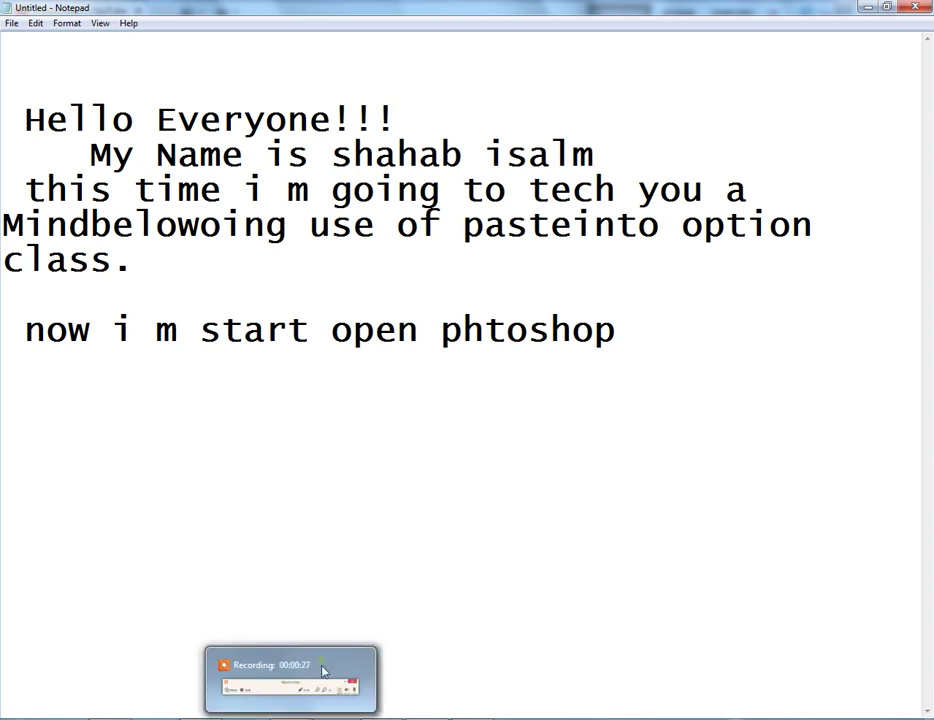
# - Leave the Notepad intro and bring up the empty Photoshop CS5 workspace
pyautogui.click(323, 671)
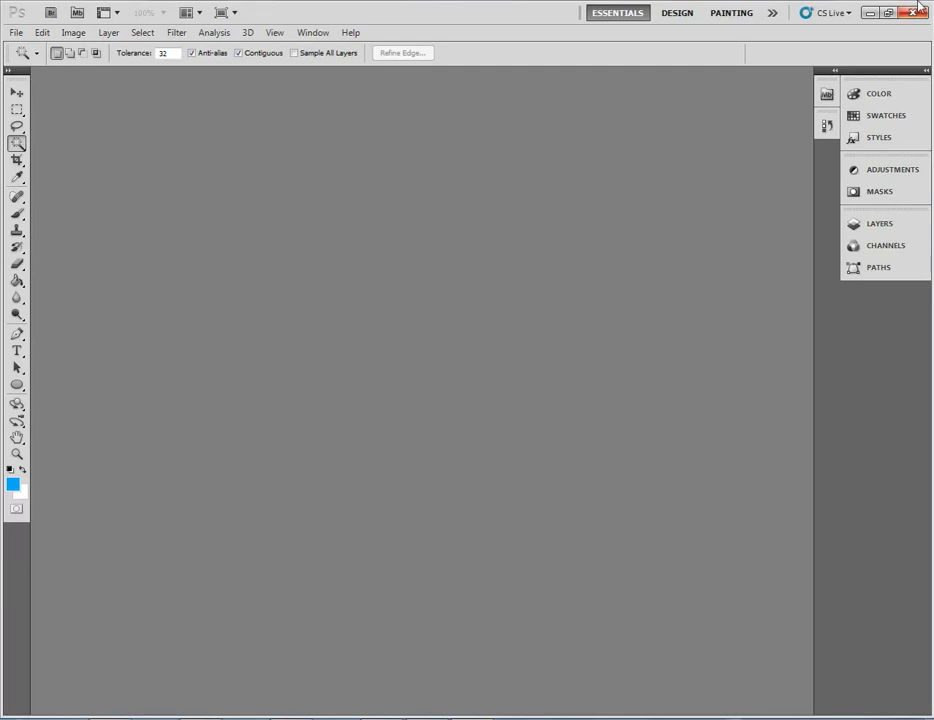
# - Open 2.jpg, BeautifulMarriageFrames5.png, the vintage wedding background and charming-frames from the frame folder
pyautogui.click(15, 32)
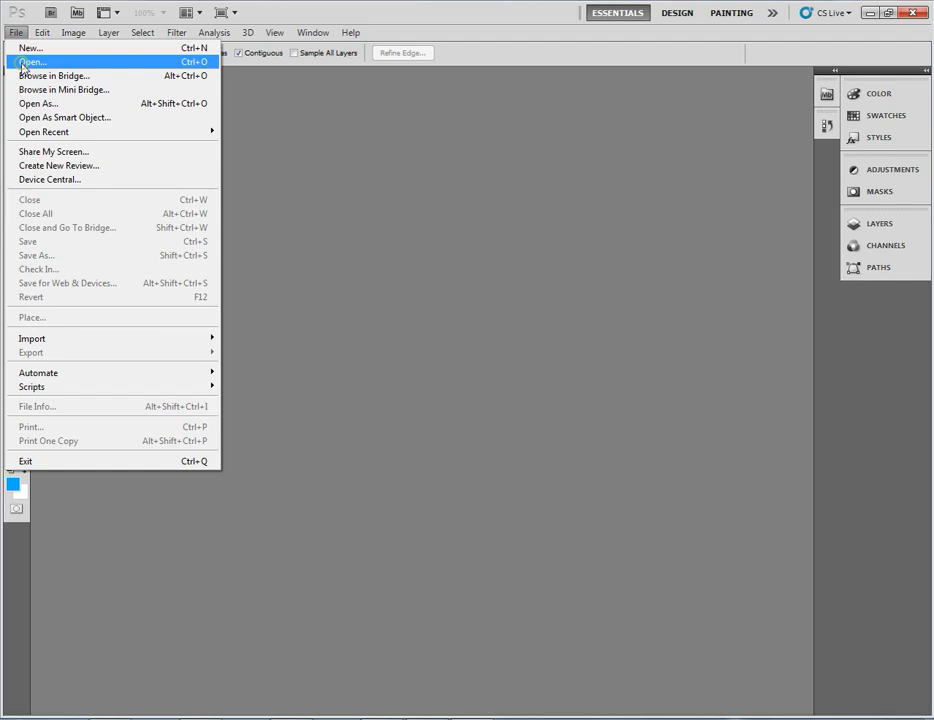
pyautogui.click(23, 62)
pyautogui.doubleClick(276, 110)
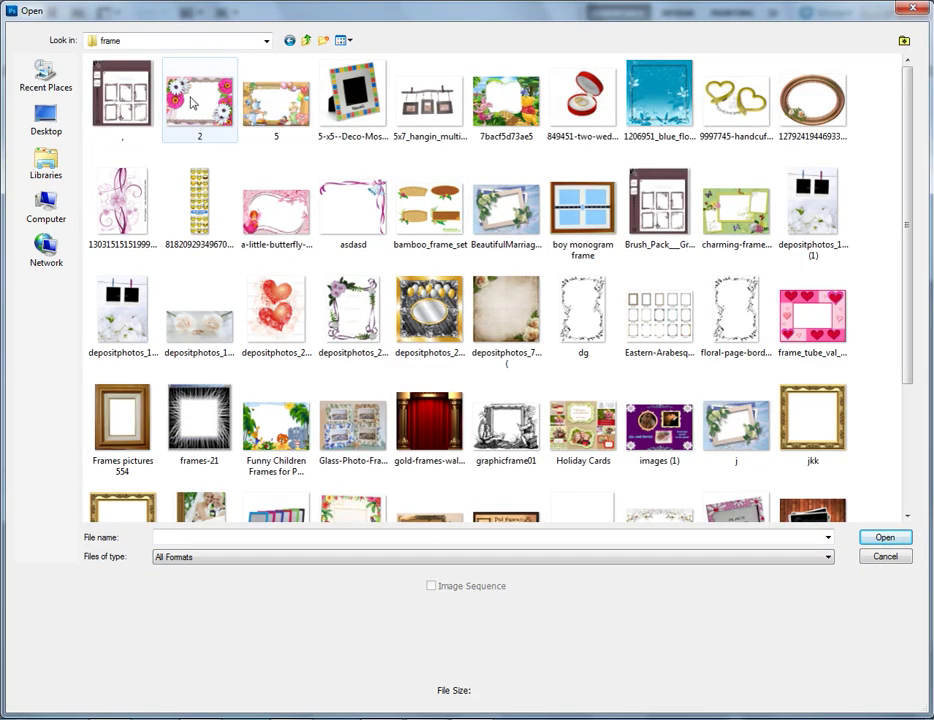
pyautogui.click(232, 117)
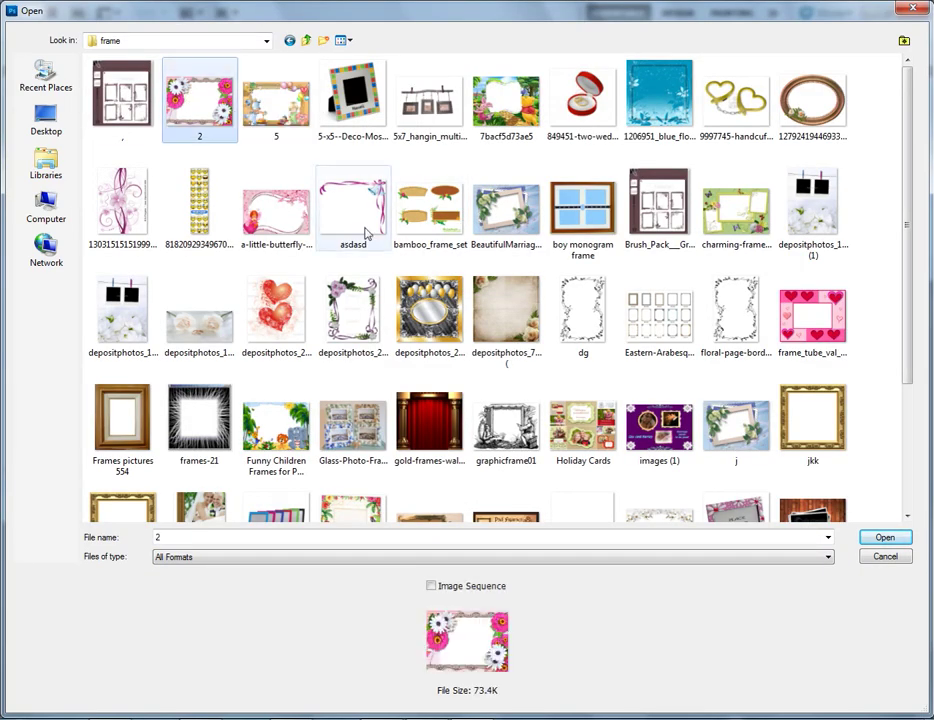
pyautogui.keyDown('ctrl'); pyautogui.click(516, 228); pyautogui.keyUp('ctrl')
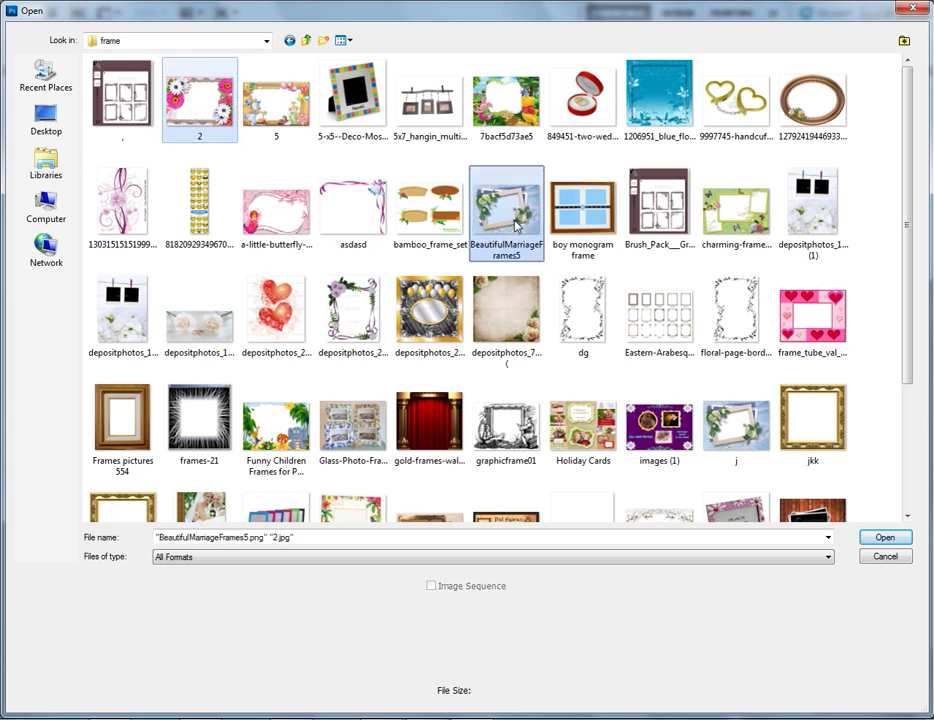
pyautogui.keyDown('ctrl'); pyautogui.click(507, 303); pyautogui.keyUp('ctrl')
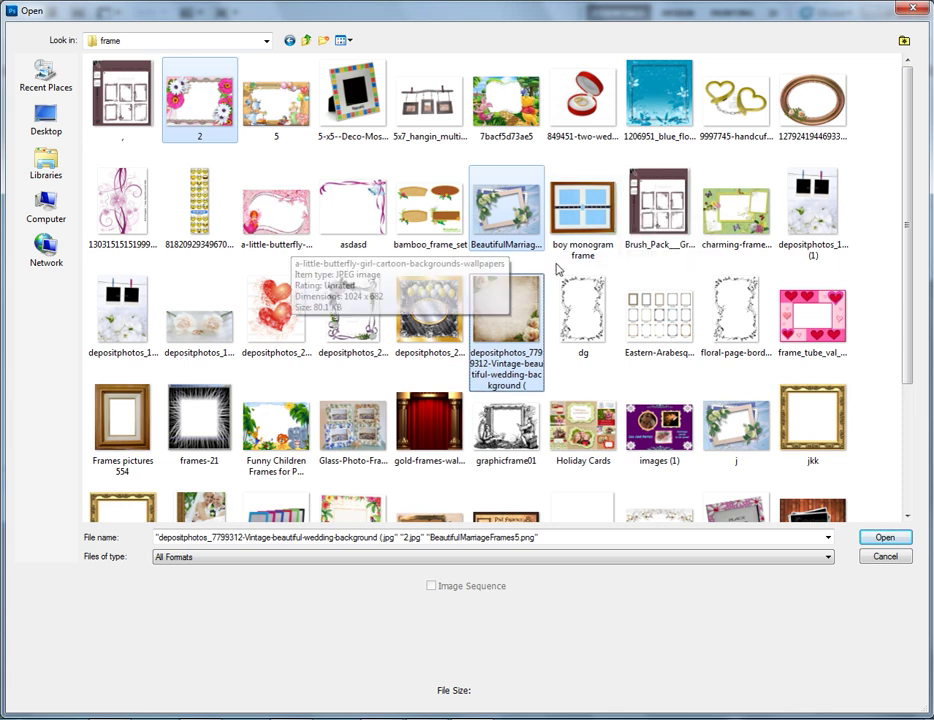
pyautogui.keyDown('ctrl'); pyautogui.click(723, 218); pyautogui.keyUp('ctrl')
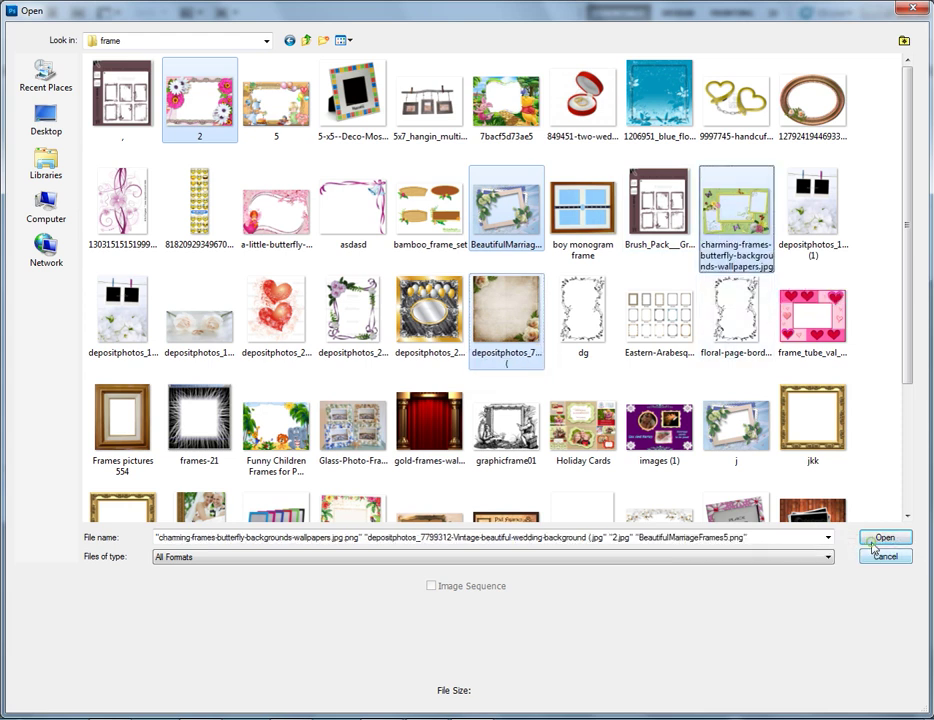
pyautogui.click(873, 540)
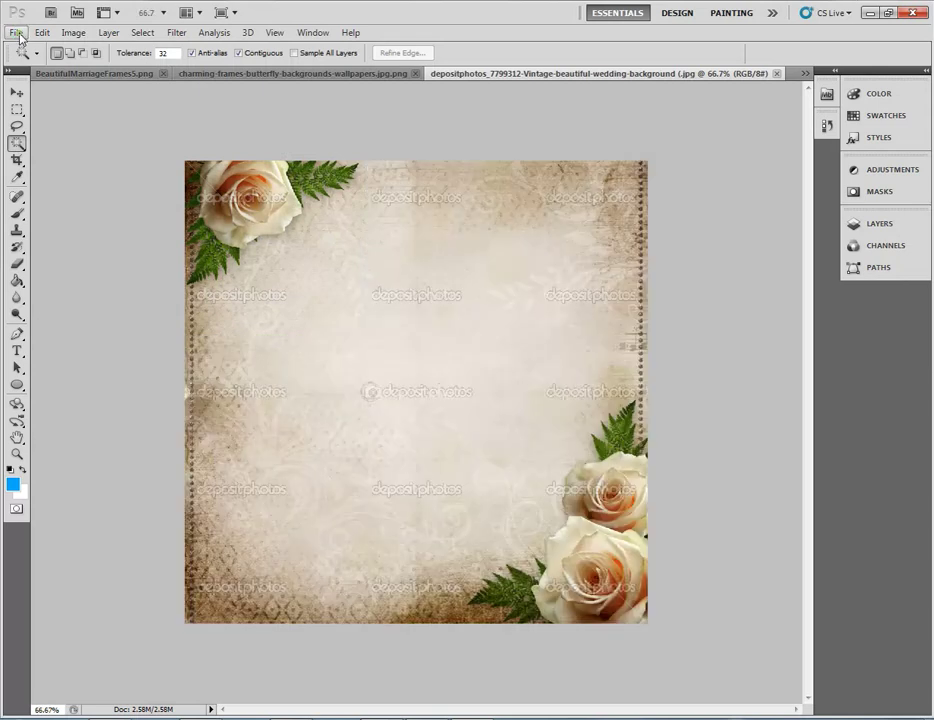
# - Open bride photos 7.jpg, 7.png and 10.jpg from the IMage folder
pyautogui.click(17, 32)
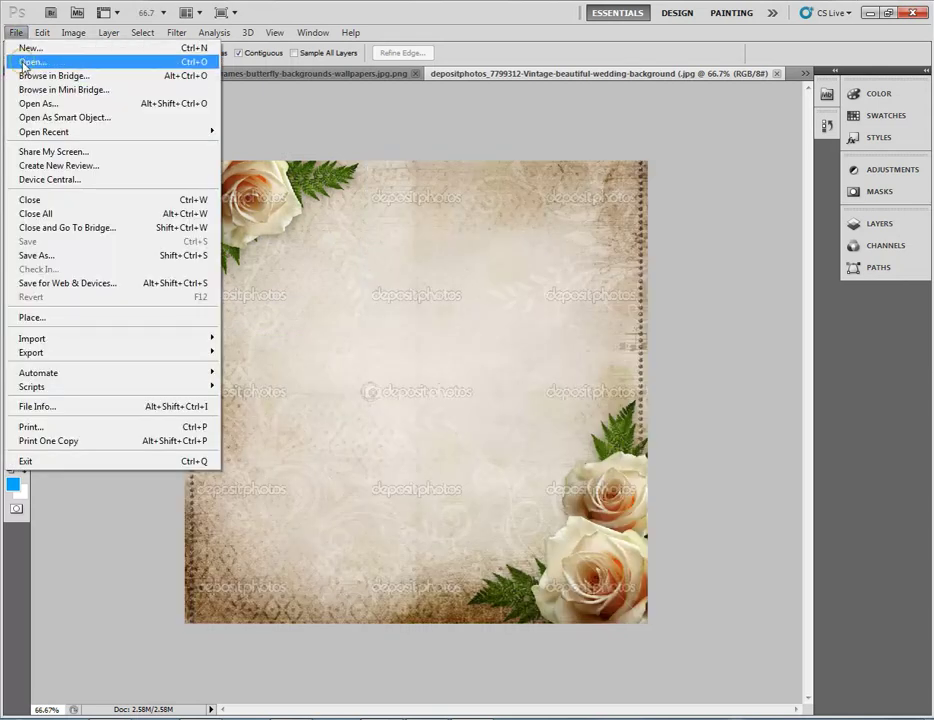
pyautogui.click(30, 62)
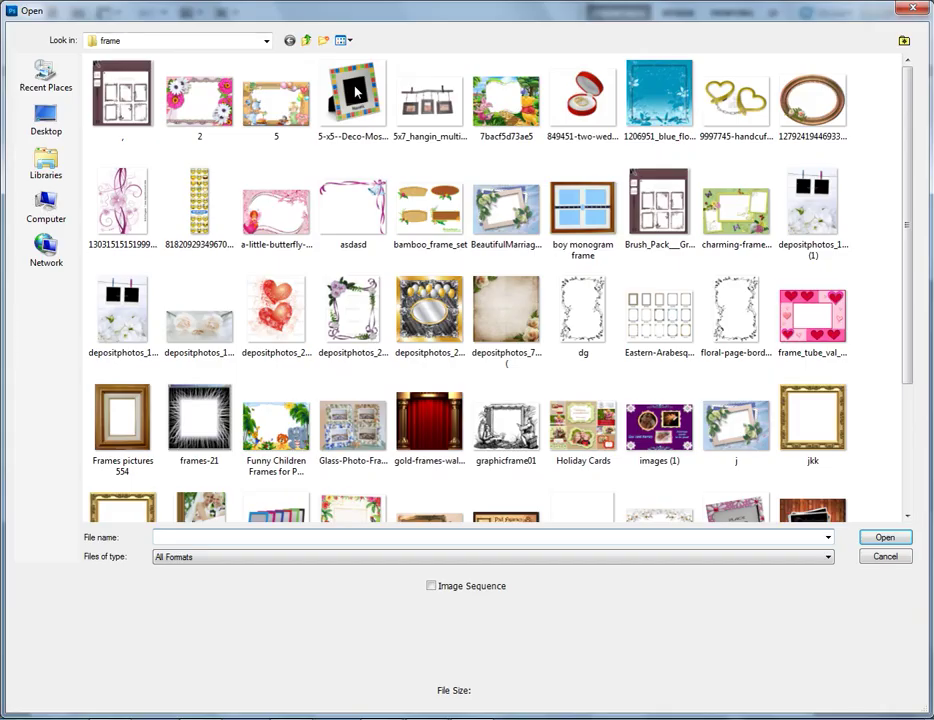
pyautogui.click(307, 40)
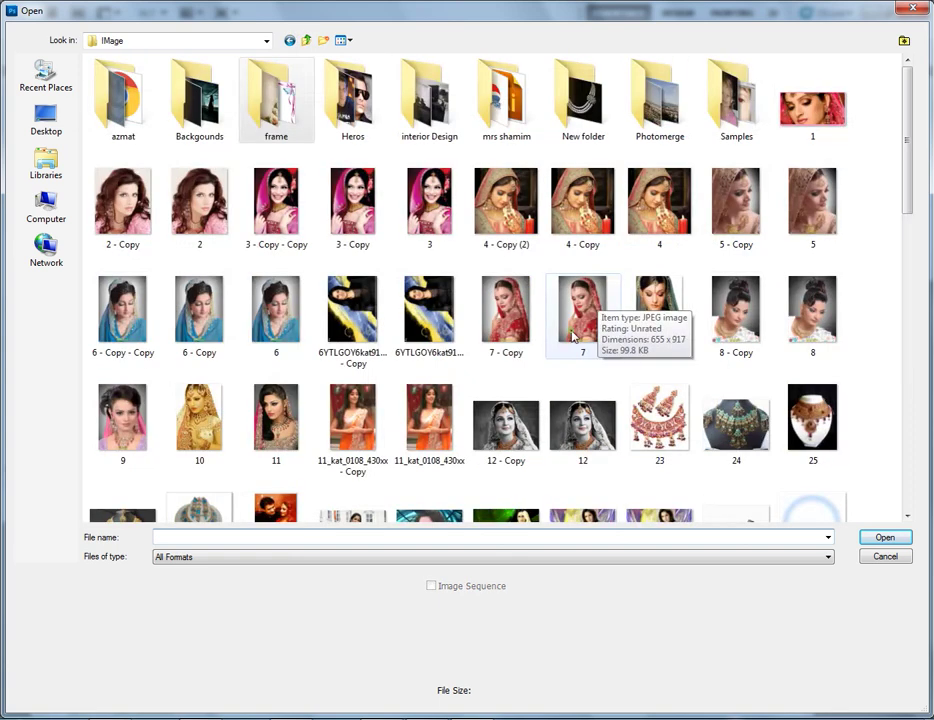
pyautogui.click(583, 305)
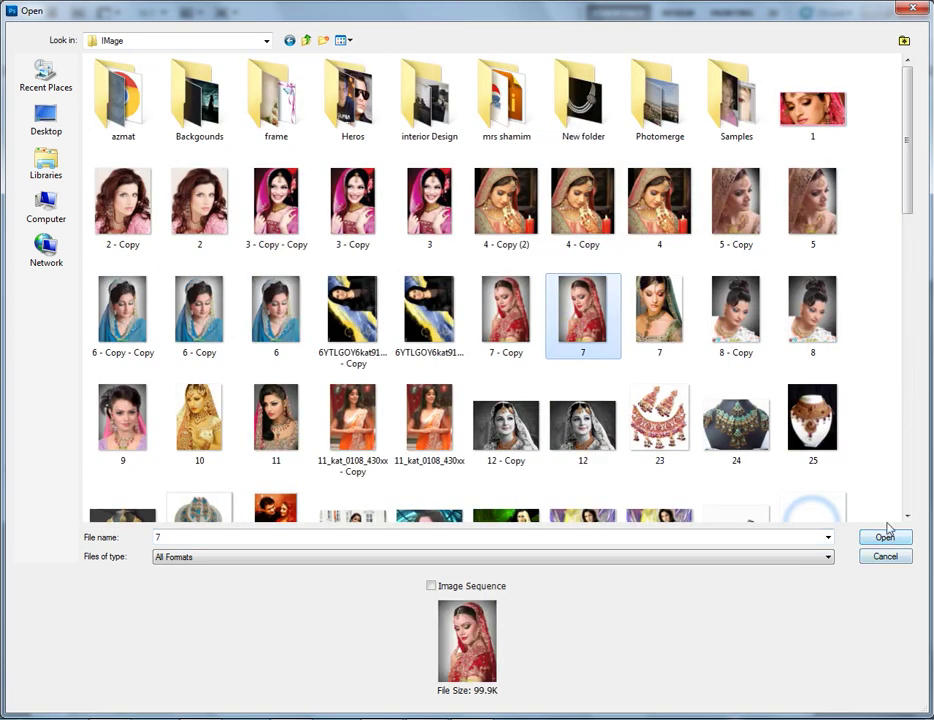
pyautogui.keyDown('ctrl'); pyautogui.click(695, 345); pyautogui.keyUp('ctrl')
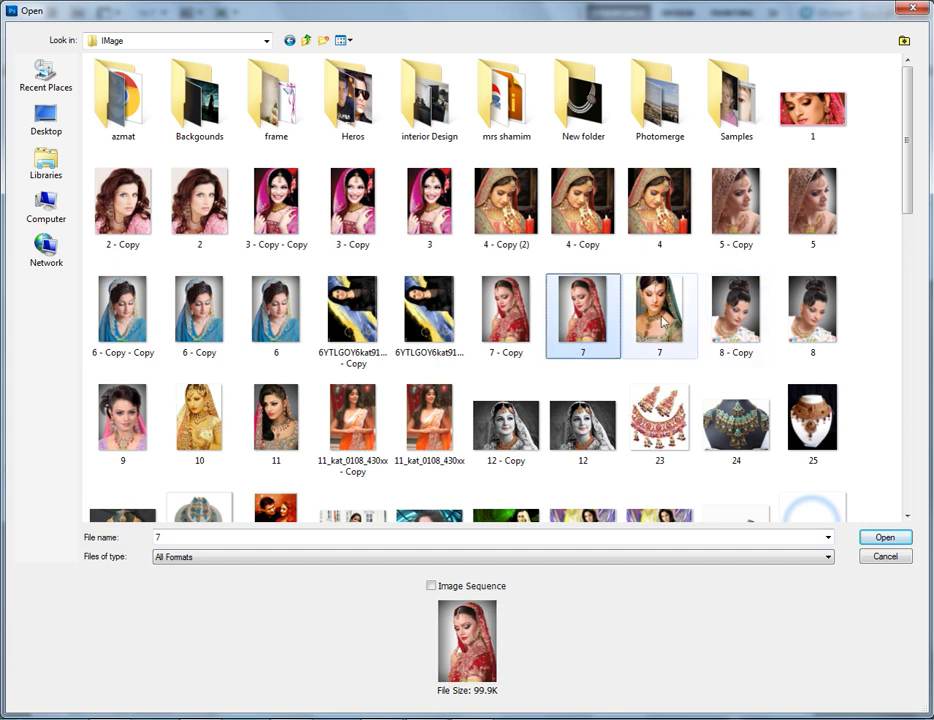
pyautogui.keyDown('ctrl'); pyautogui.click(229, 413); pyautogui.keyUp('ctrl')
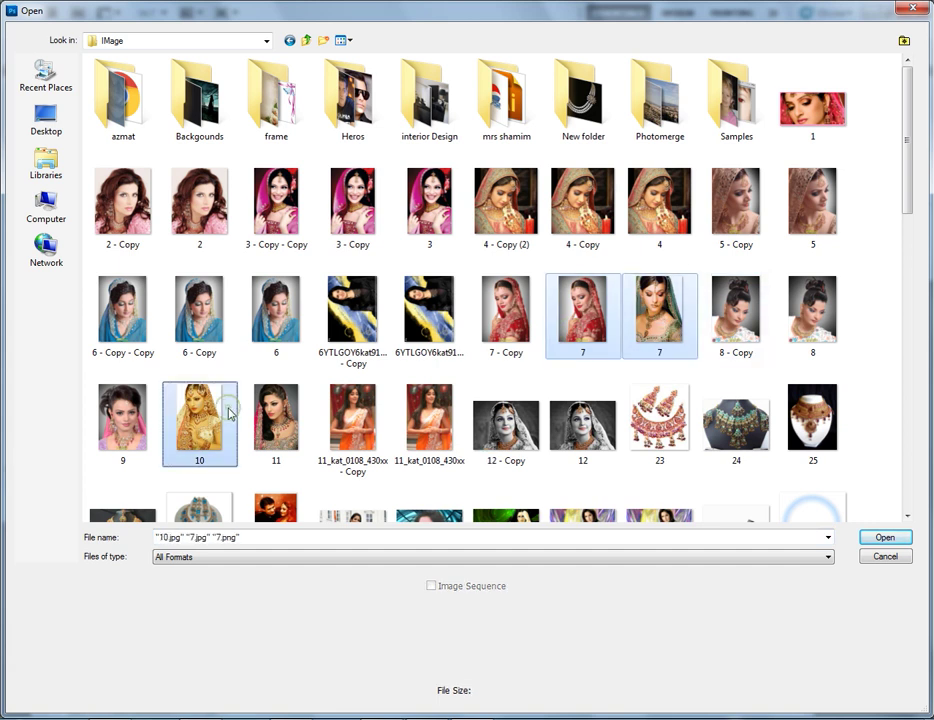
pyautogui.click(905, 541)
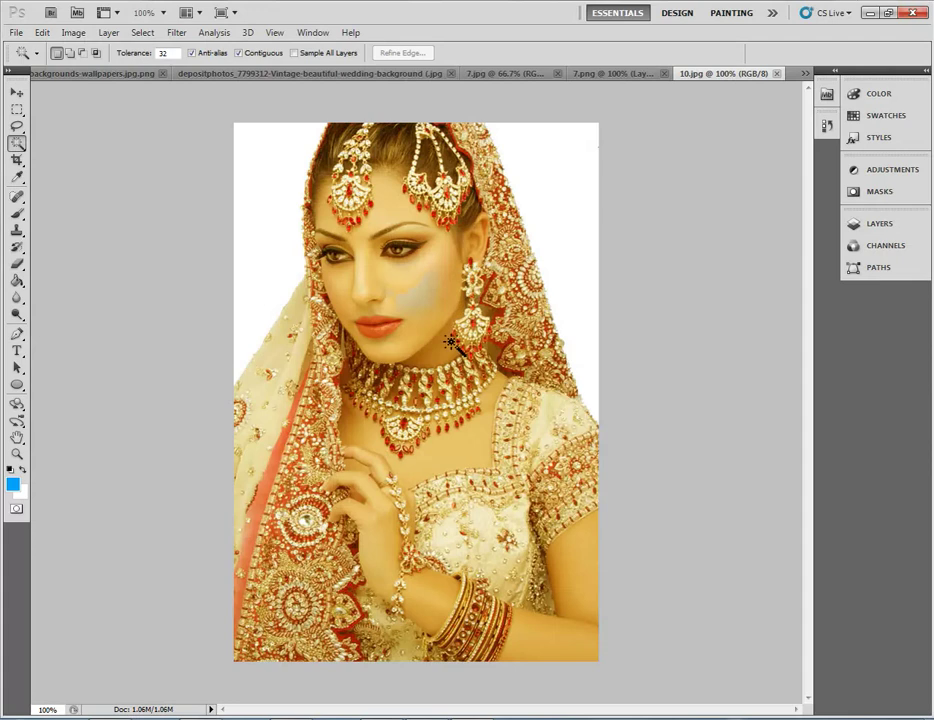
# - View 7.png, the vintage background and 10.jpg in turn, ending on 7.jpg
pyautogui.click(601, 75)
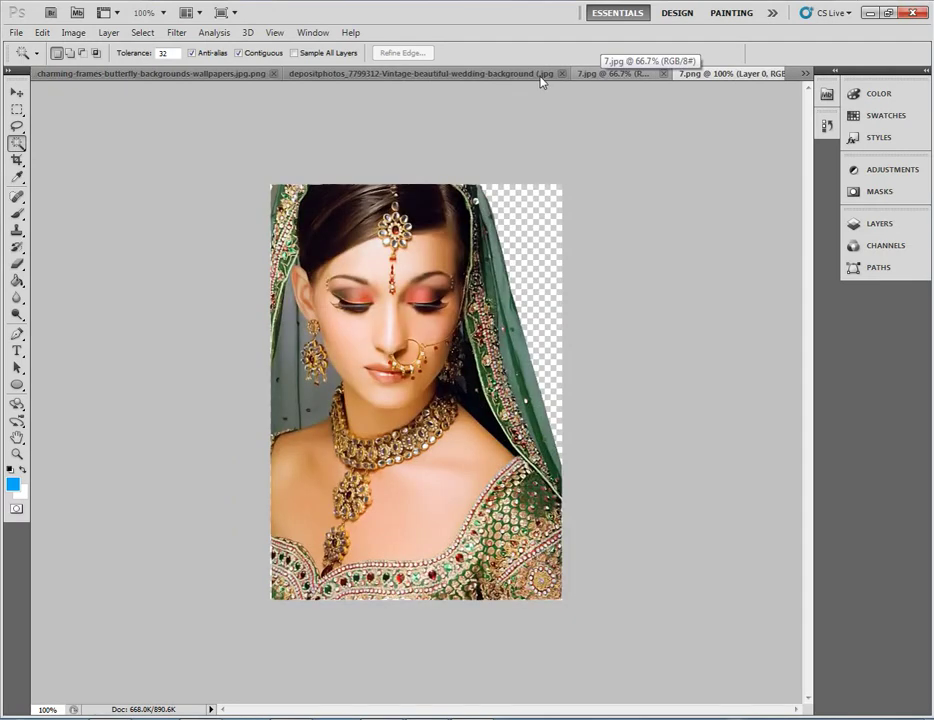
pyautogui.click(535, 75)
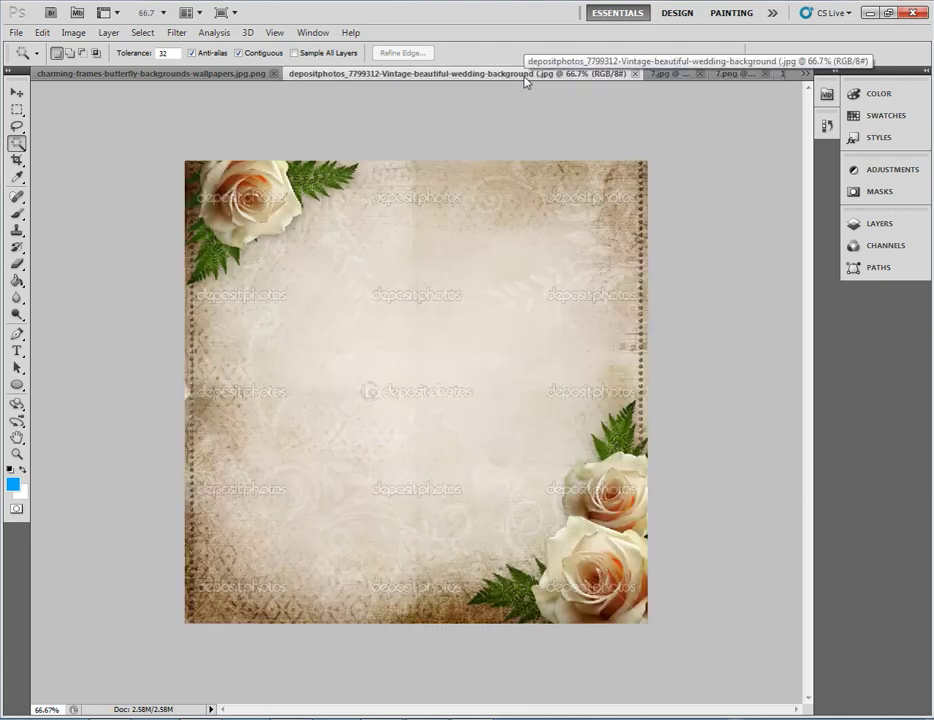
pyautogui.click(805, 75)
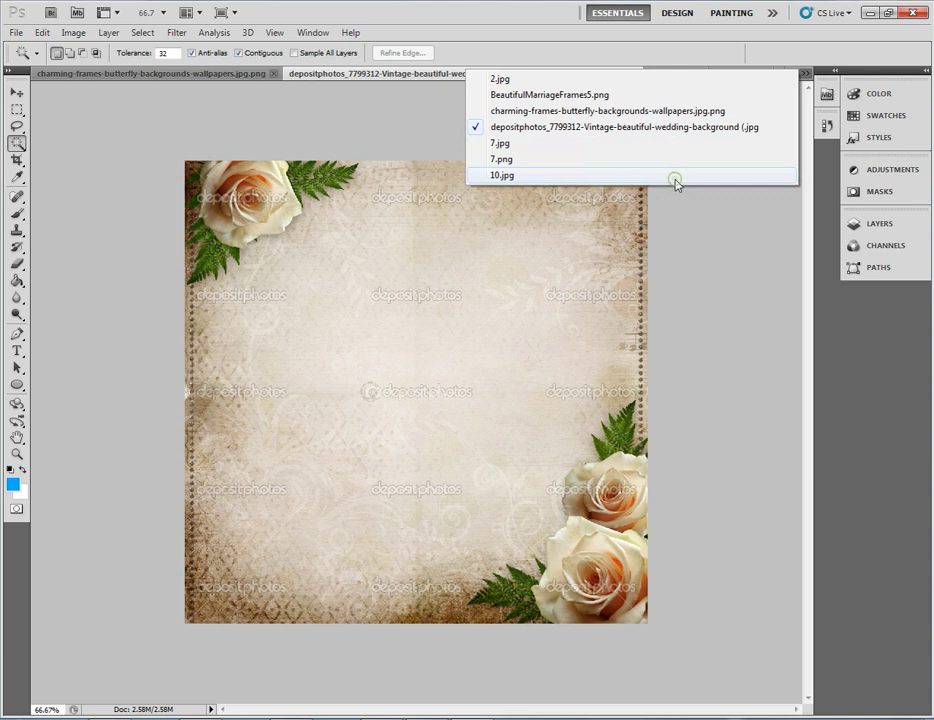
pyautogui.click(675, 178)
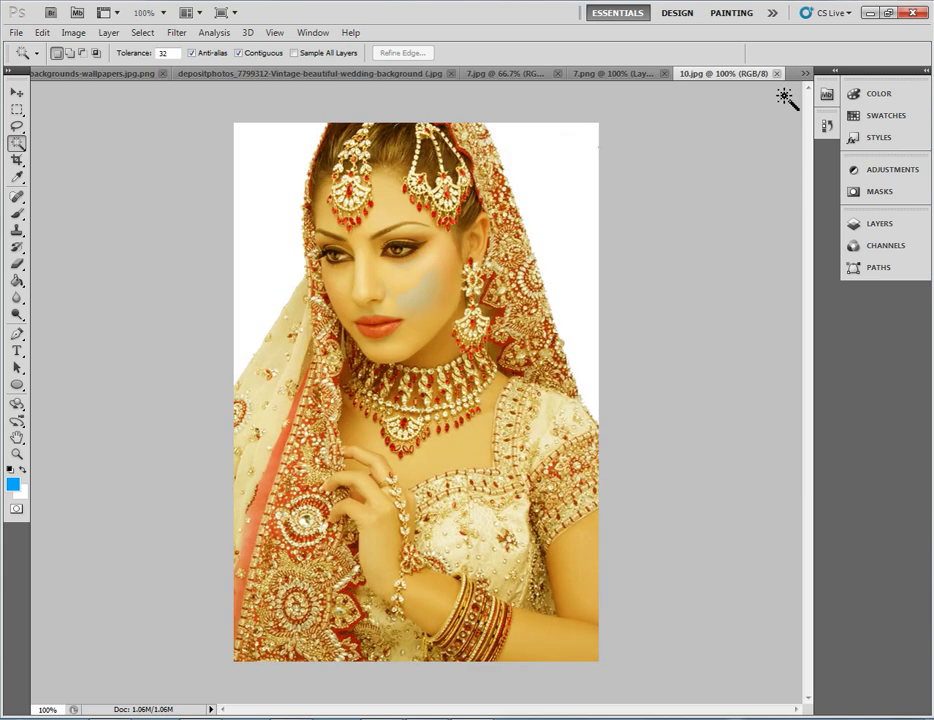
pyautogui.click(805, 75)
pyautogui.click(709, 163)
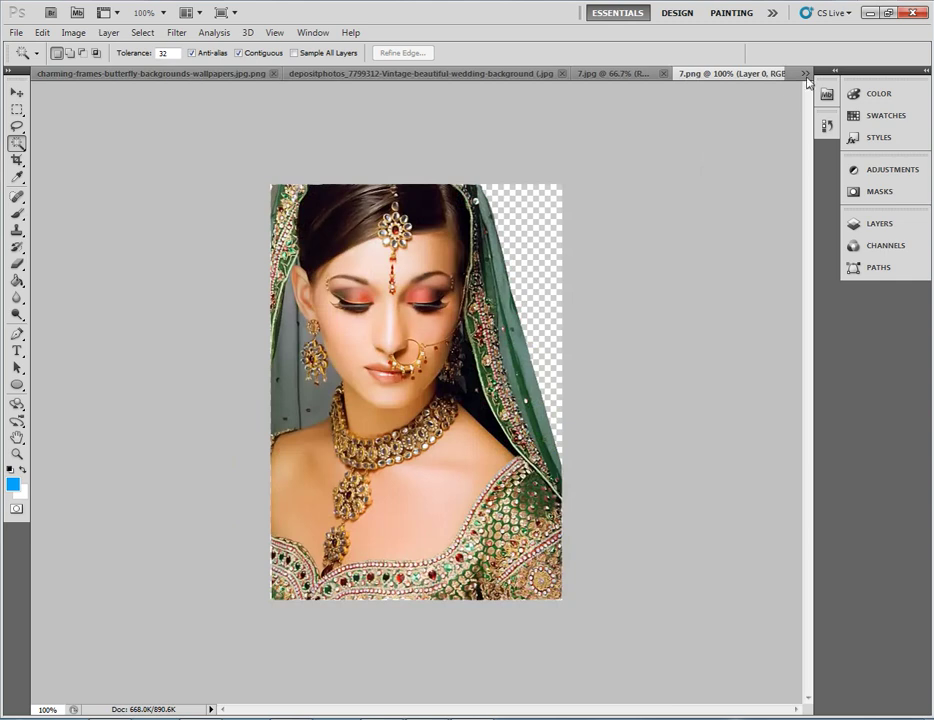
pyautogui.click(805, 74)
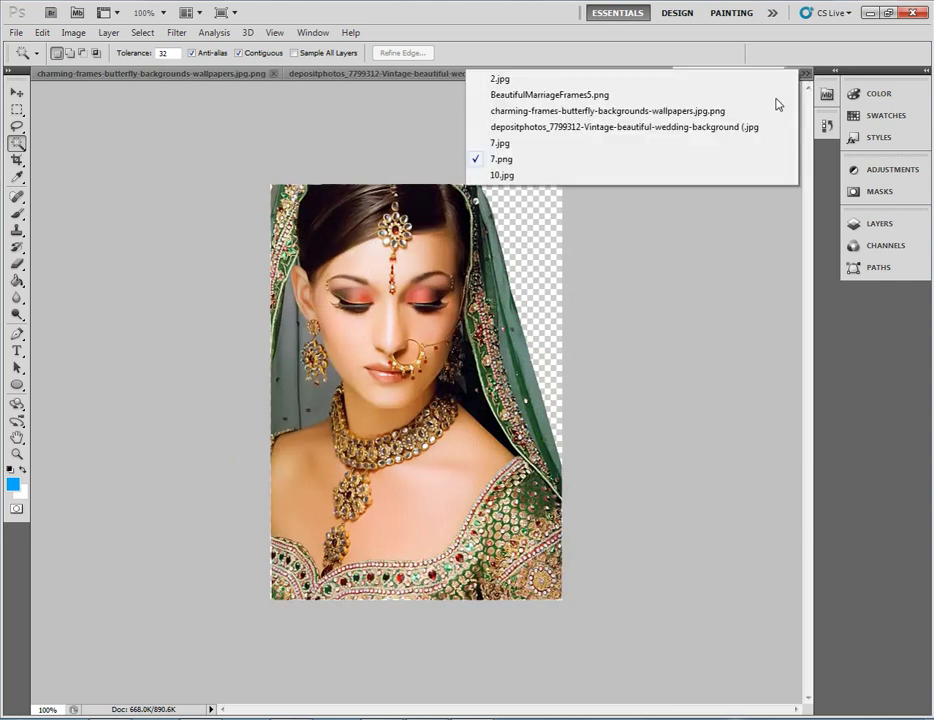
pyautogui.click(735, 145)
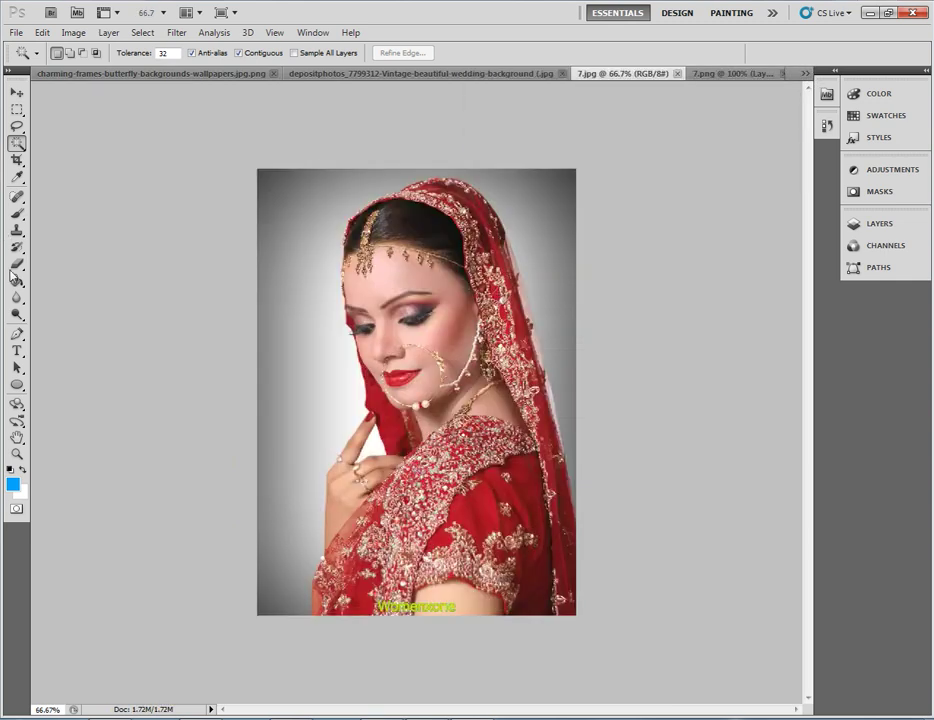
# - Magic-erase the grey backdrop around the red-dressed bride, including corners and veil patch
pyautogui.moveTo(16, 265); pyautogui.dragTo(67, 302)
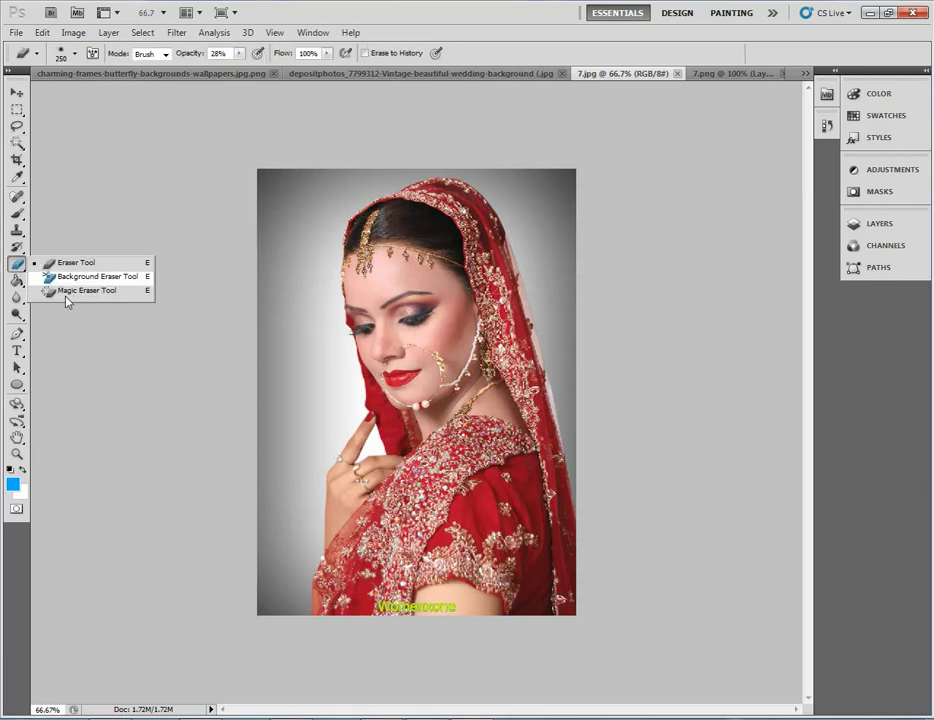
pyautogui.click(66, 295)
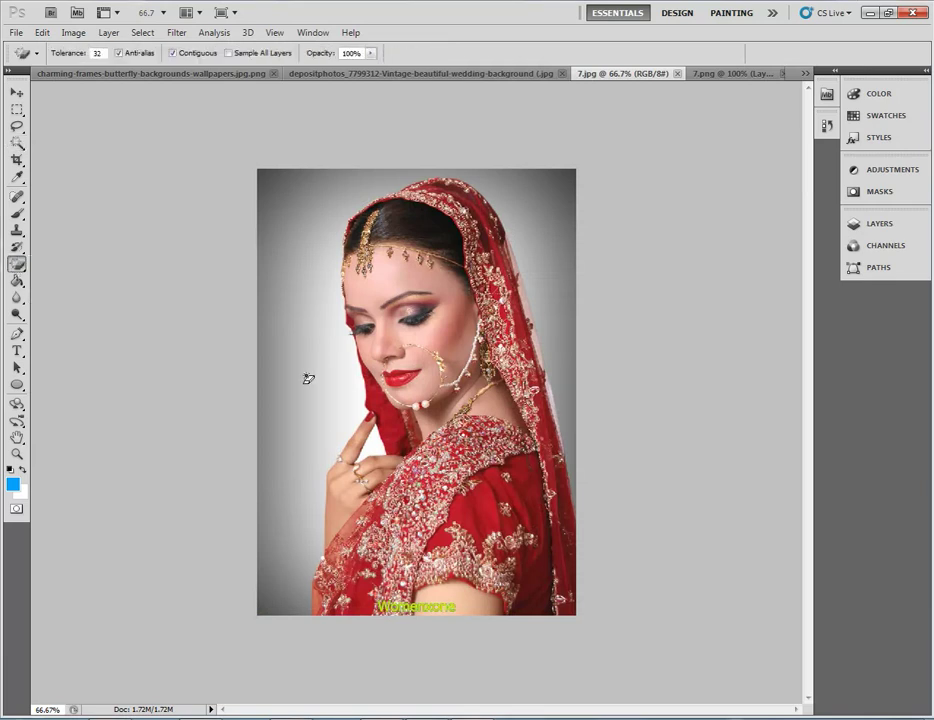
pyautogui.click(308, 379)
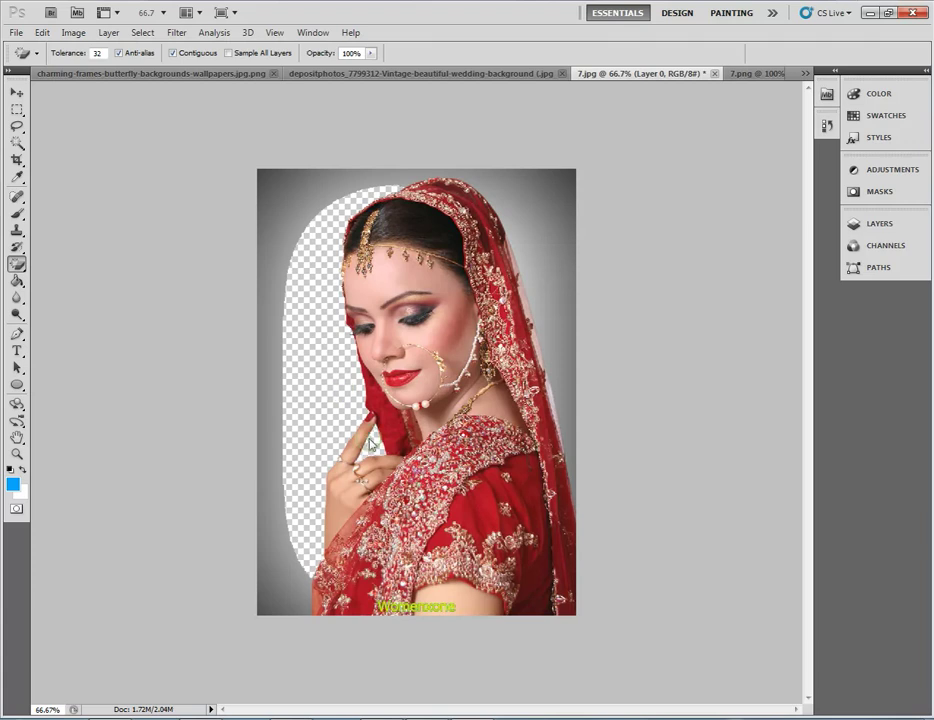
pyautogui.click(271, 316)
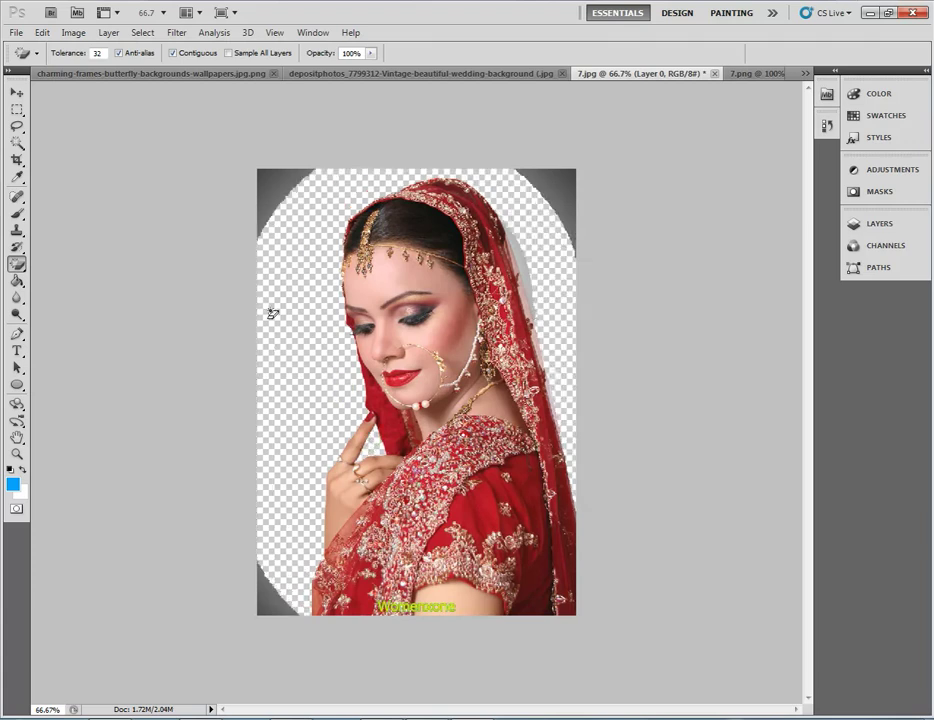
pyautogui.click(266, 188)
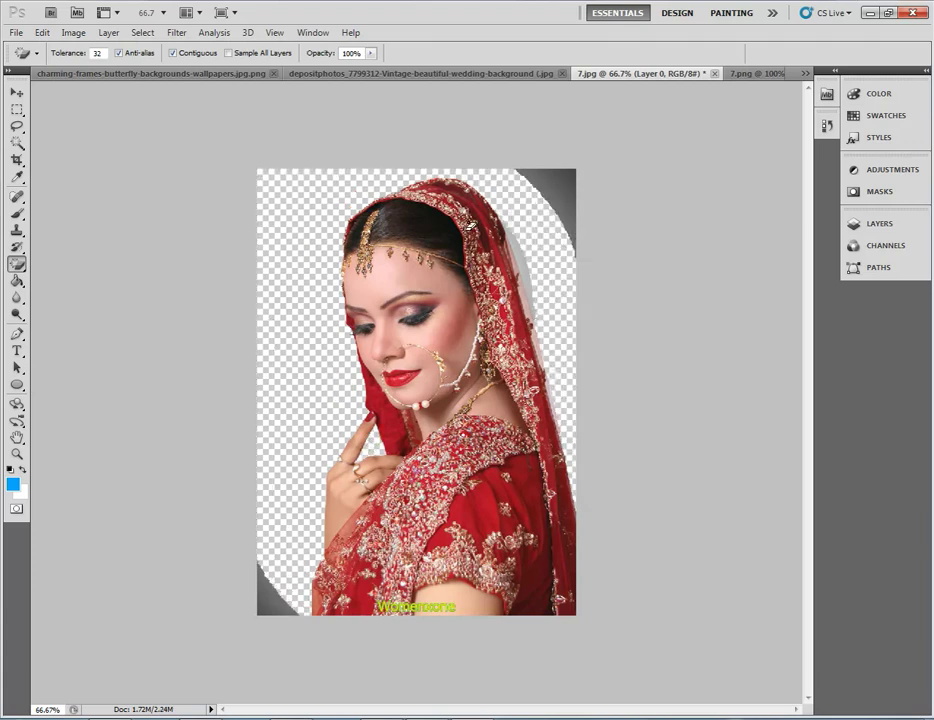
pyautogui.click(566, 178)
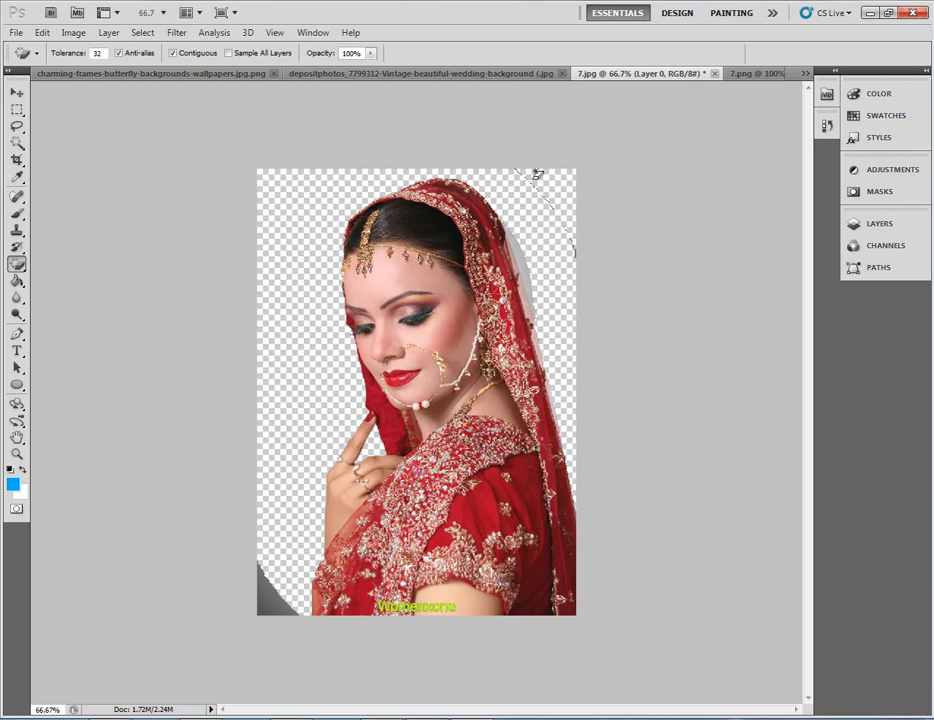
pyautogui.click(527, 262)
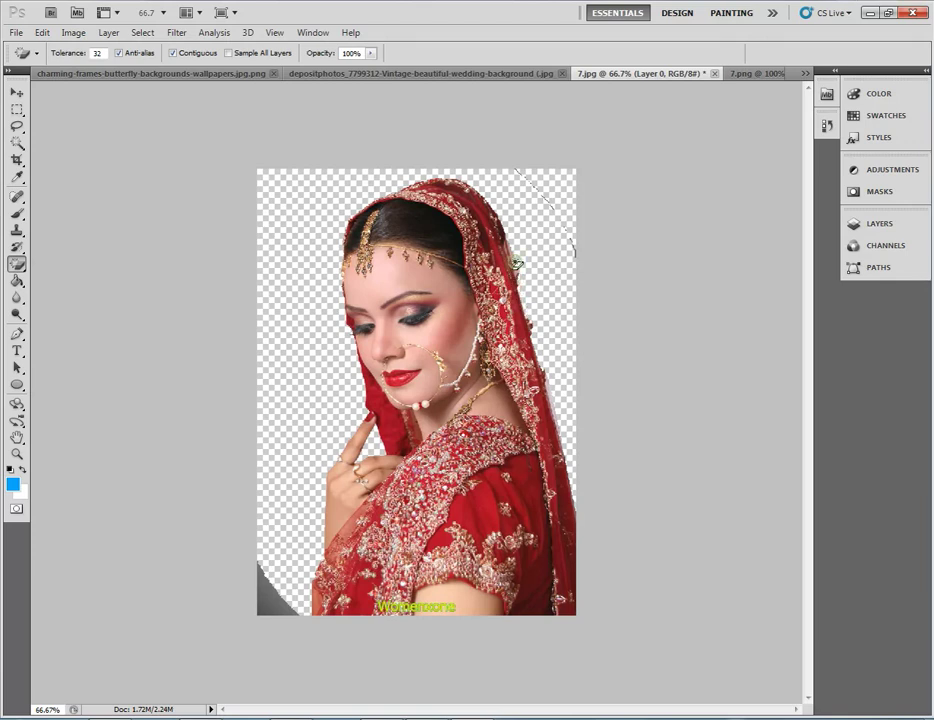
pyautogui.click(275, 579)
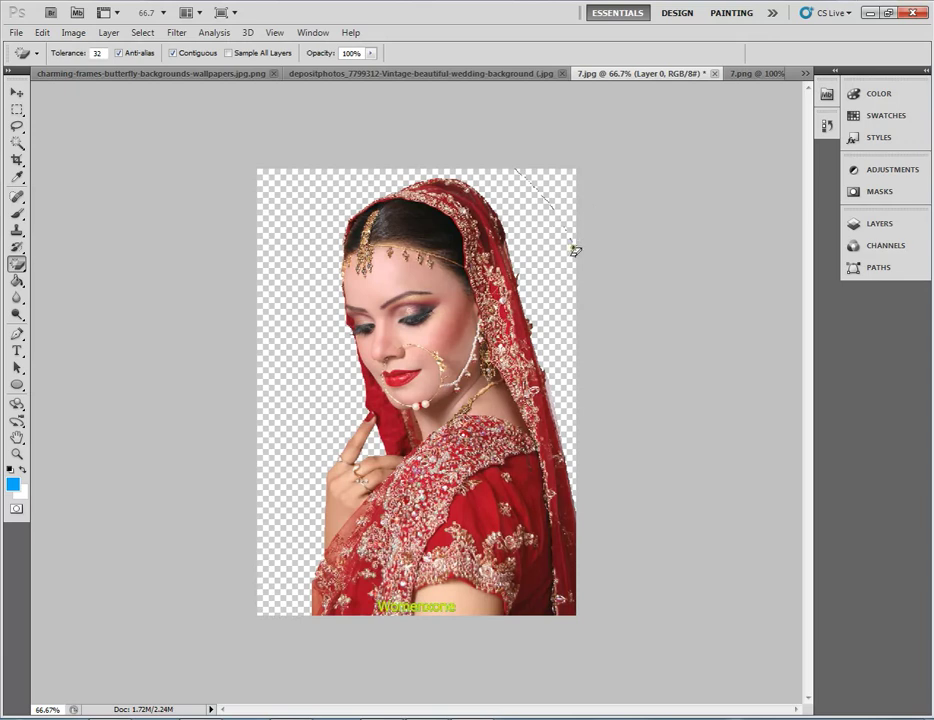
# - Switch to the soft Eraser, select all of 7.jpg and go to the vintage background
pyautogui.keyDown('alt'); pyautogui.click(17, 265); pyautogui.keyUp('alt')
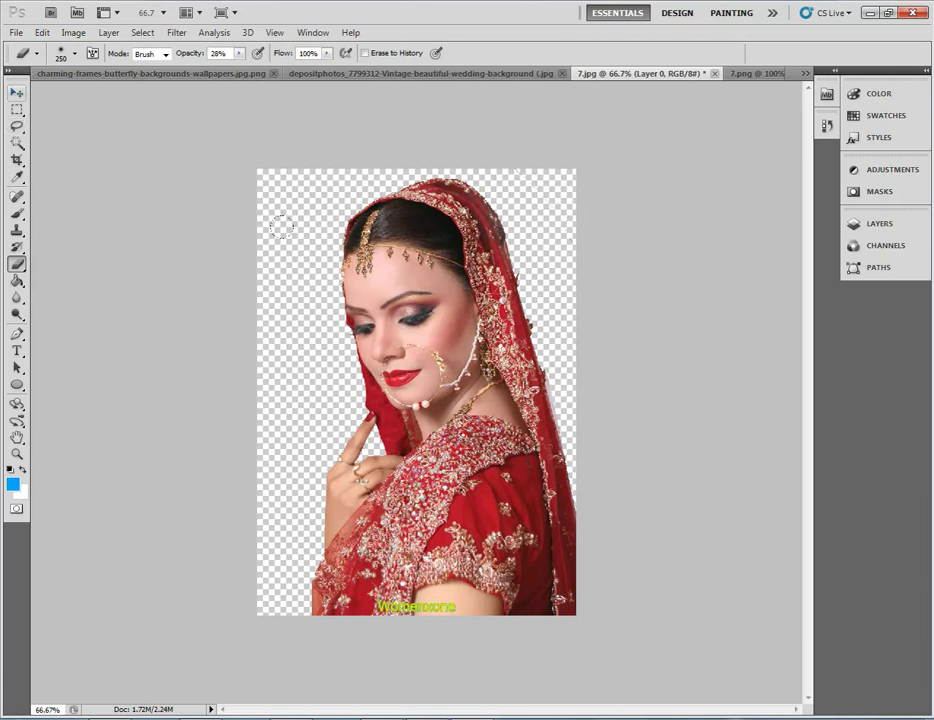
pyautogui.hotkey('ctrl', 'a')
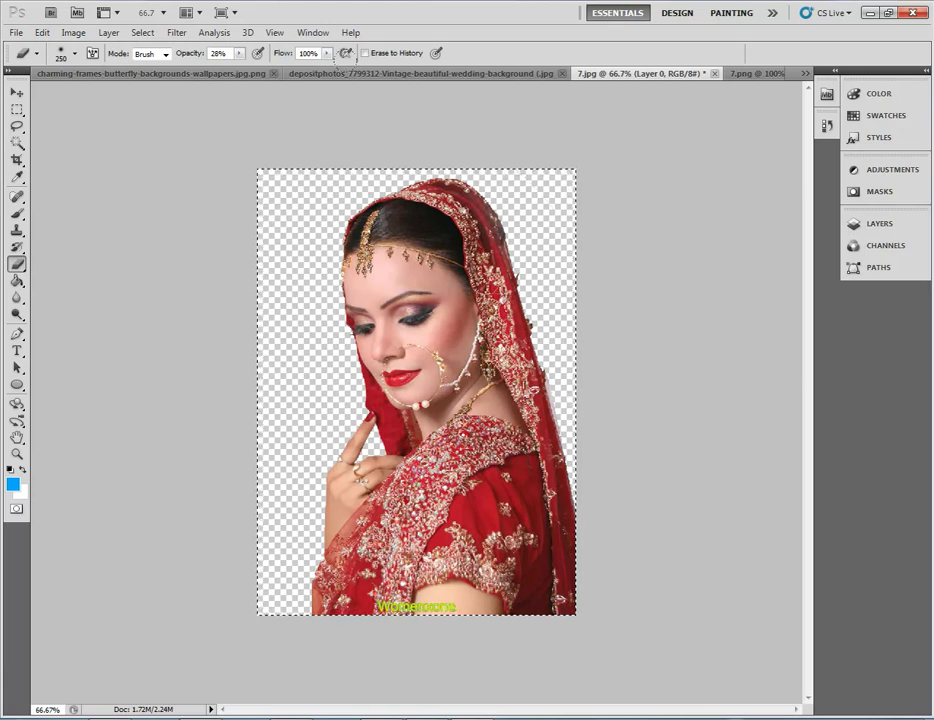
pyautogui.click(370, 73)
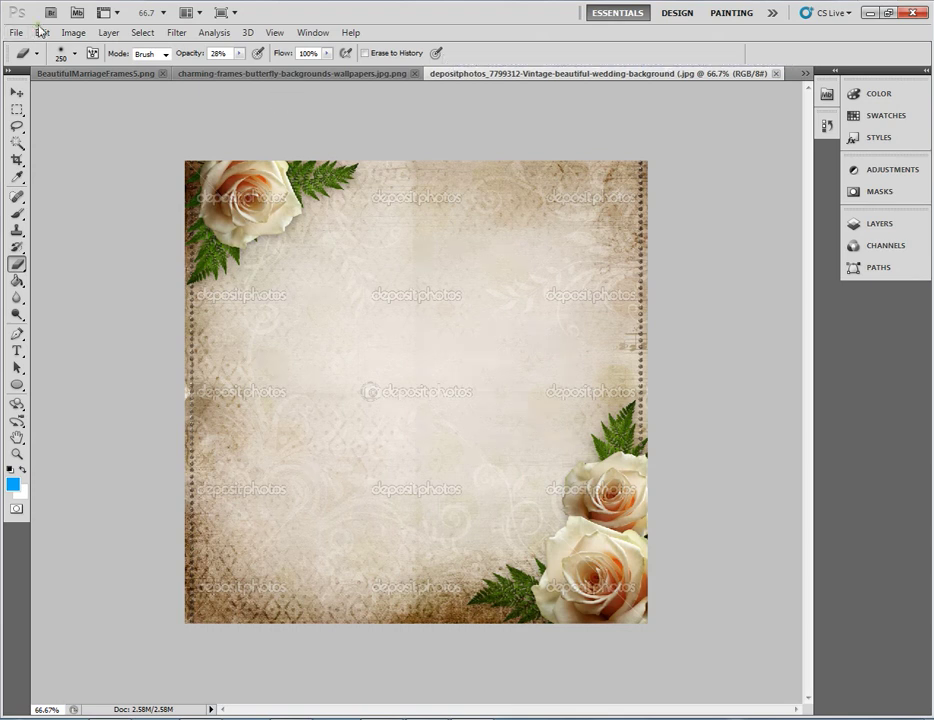
# - Paste the red-dressed bride as Layer 1 onto the vintage rose background
pyautogui.click(41, 32)
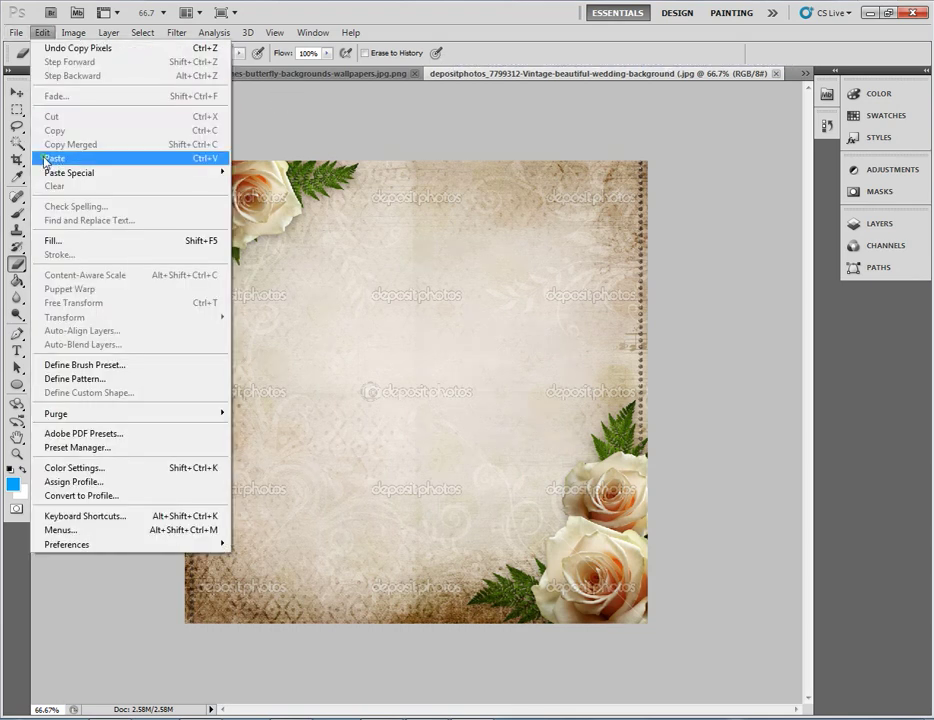
pyautogui.click(50, 158)
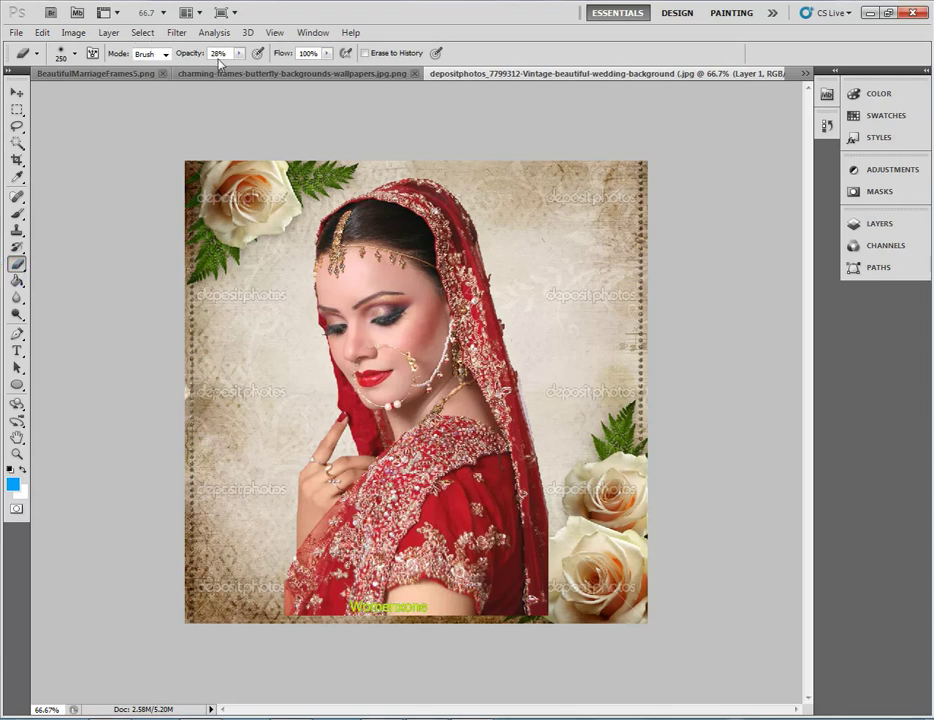
pyautogui.click(70, 53)
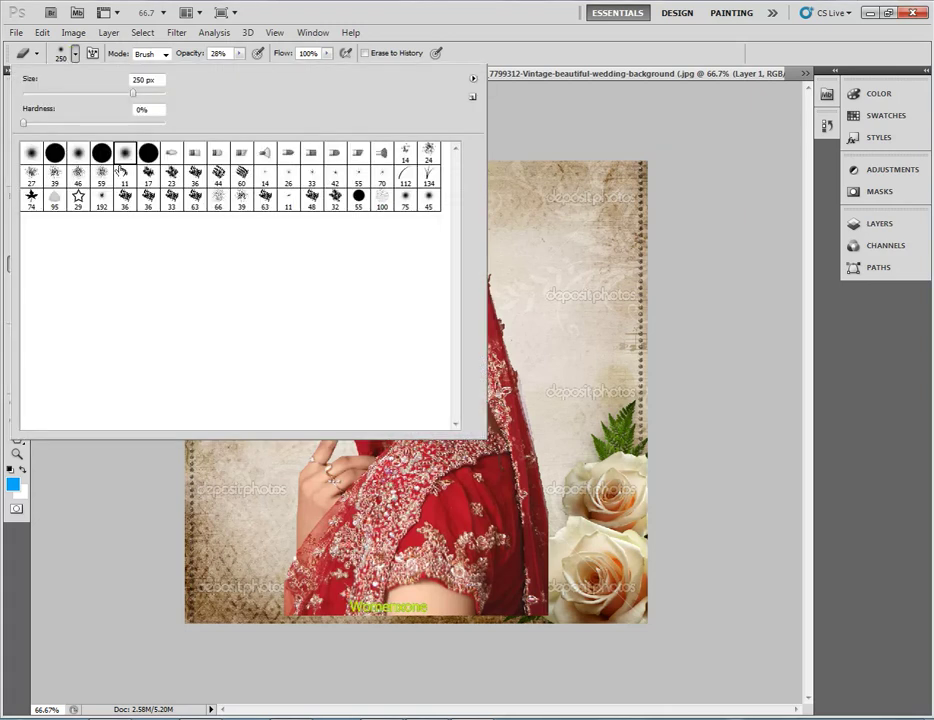
# - Softly erase the red dress hem and green watermark at 28% opacity to blend them
pyautogui.doubleClick(125, 155)
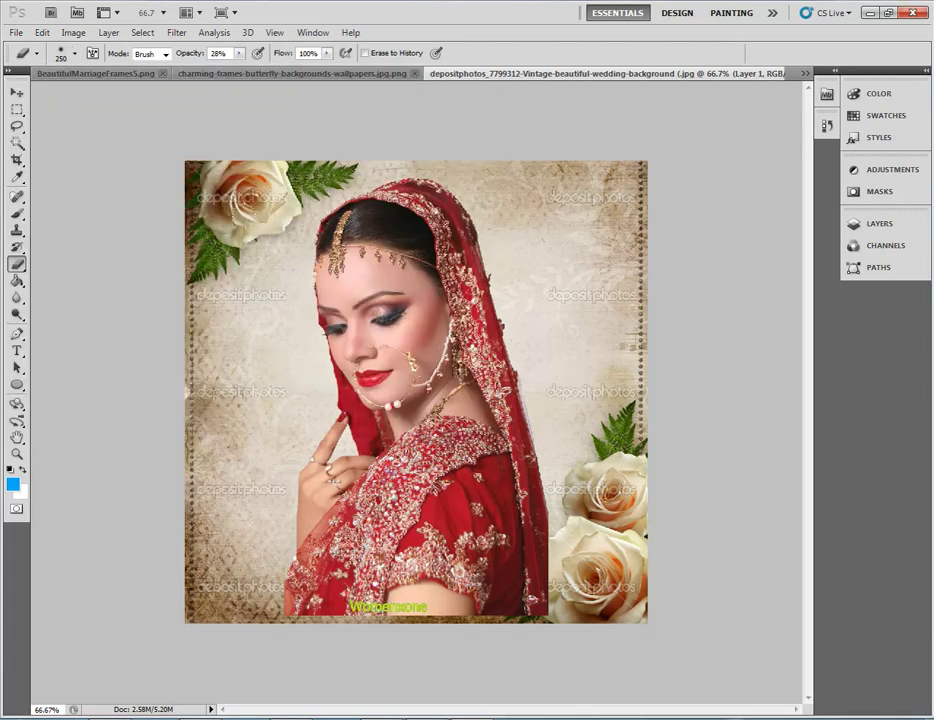
pyautogui.moveTo(535, 515)
pyautogui.mouseDown()
pyautogui.moveTo(512, 580)
pyautogui.moveTo(567, 548)
pyautogui.mouseUp()
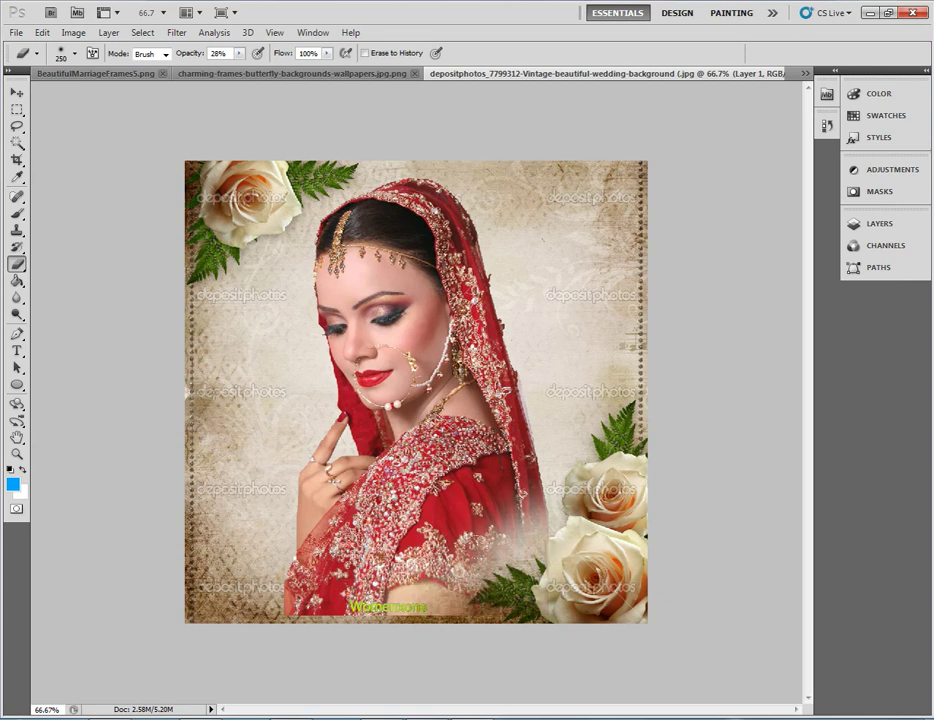
pyautogui.moveTo(430, 565); pyautogui.dragTo(480, 570)
pyautogui.moveTo(395, 575); pyautogui.dragTo(315, 590)
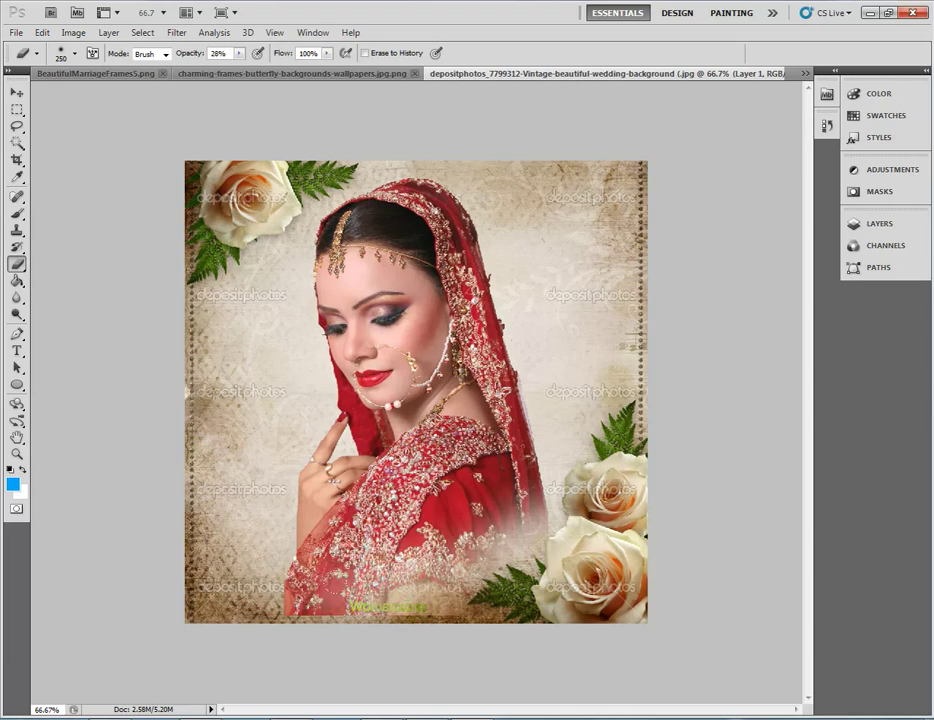
pyautogui.moveTo(420, 600); pyautogui.dragTo(300, 590)
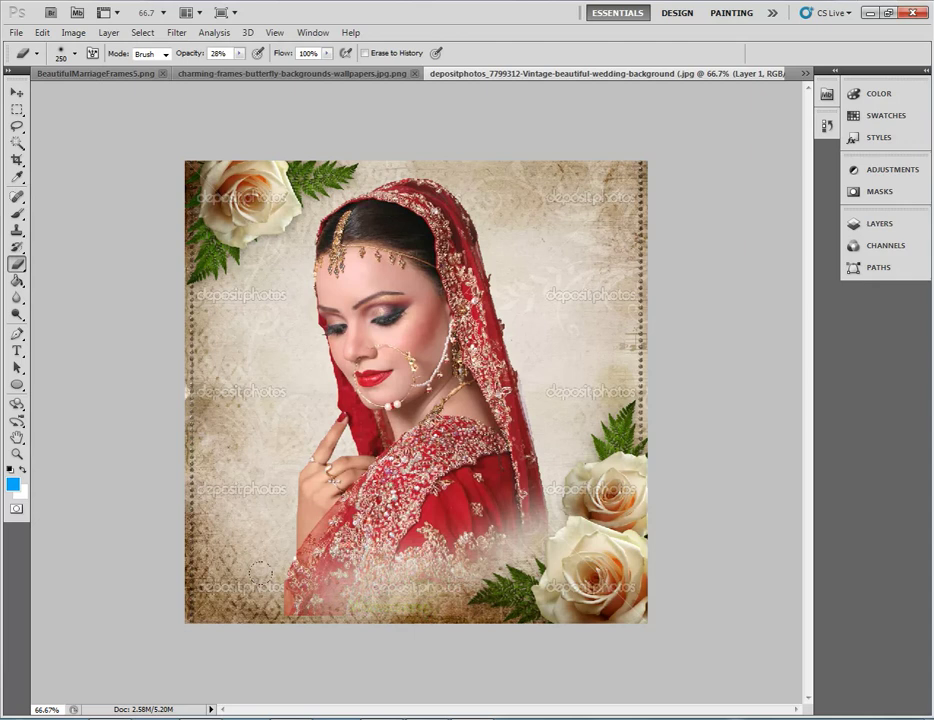
pyautogui.moveTo(260, 572); pyautogui.dragTo(315, 590)
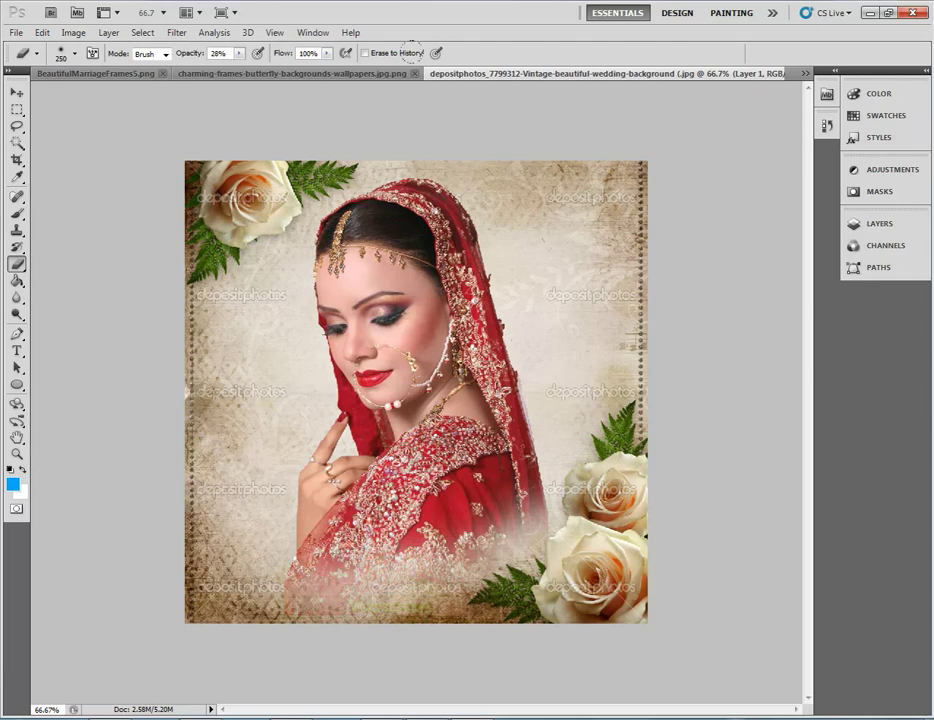
# - Select the whole green-dressed bride image in 7.png
pyautogui.click(805, 73)
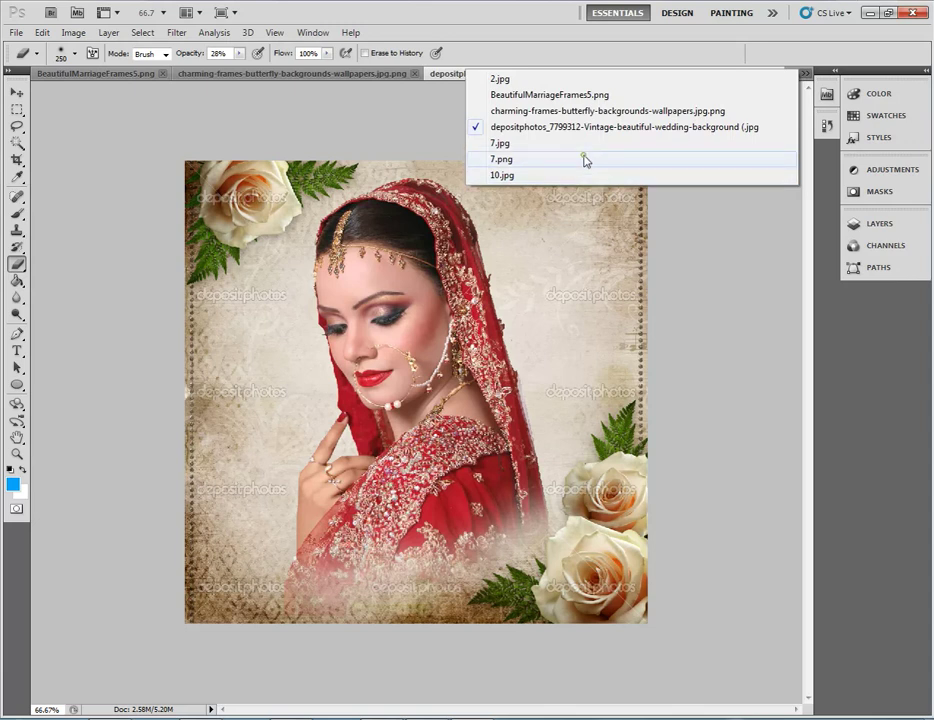
pyautogui.click(585, 160)
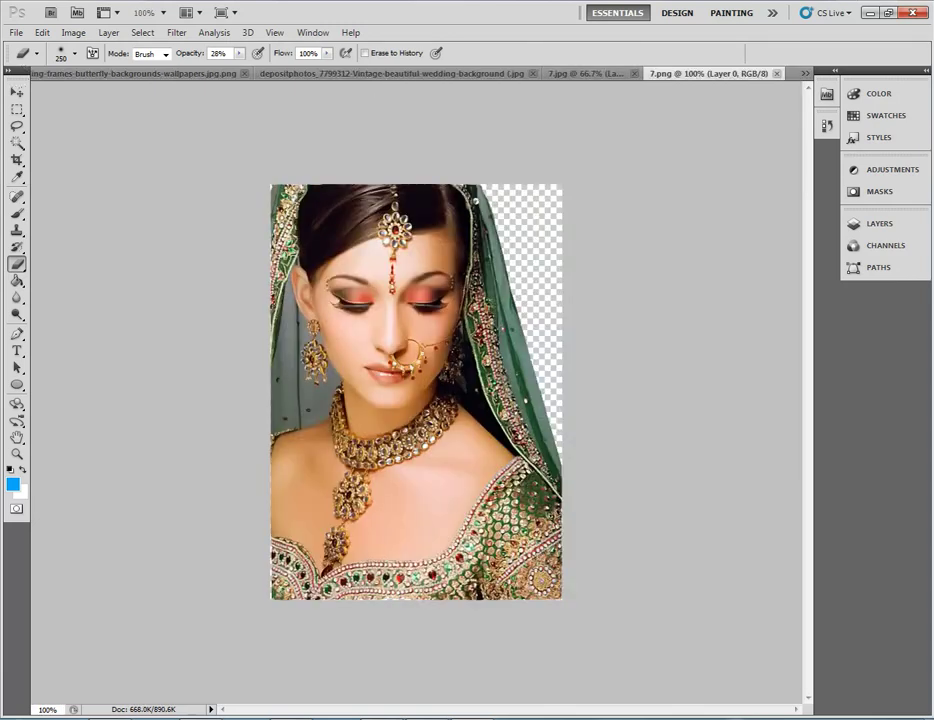
pyautogui.hotkey('ctrl', 'a')
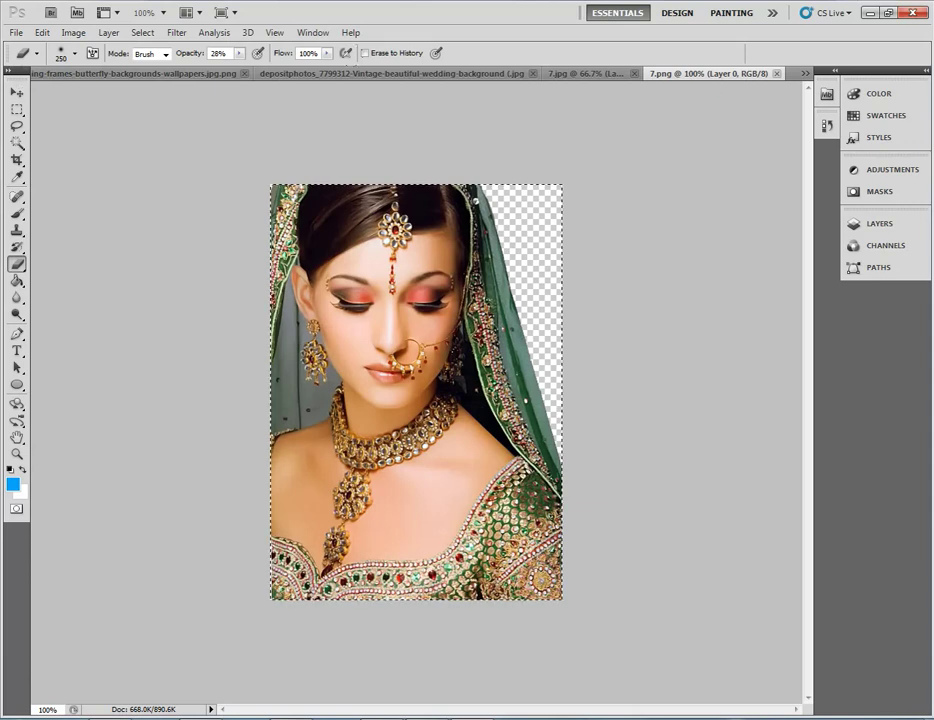
# - Magic Wand the butterfly frames' central window and Paste Into it, then start Free Transform
pyautogui.click(222, 82)
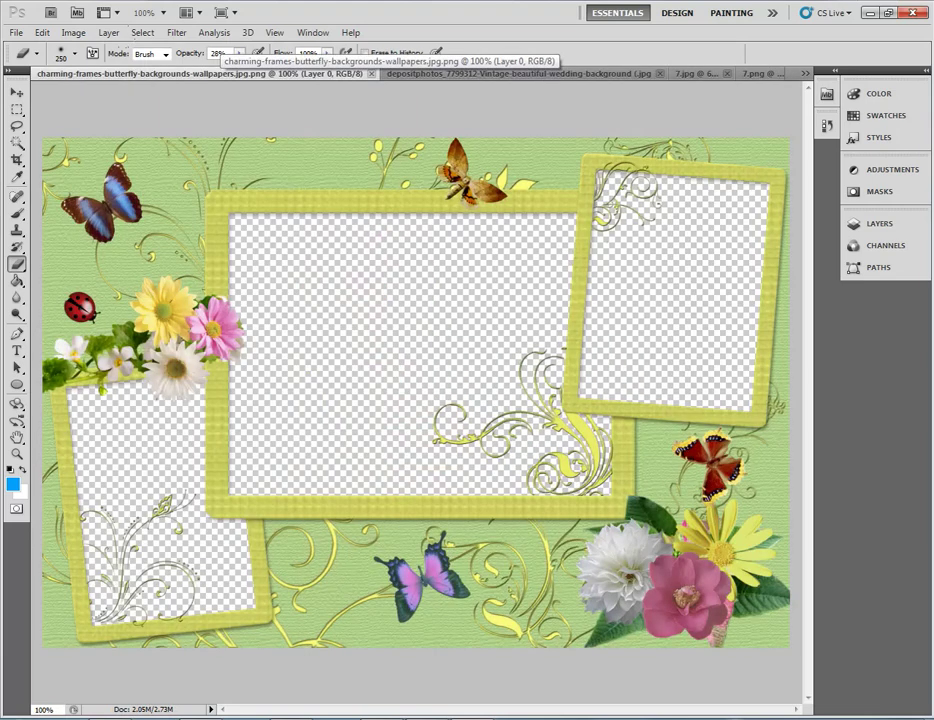
pyautogui.click(17, 143)
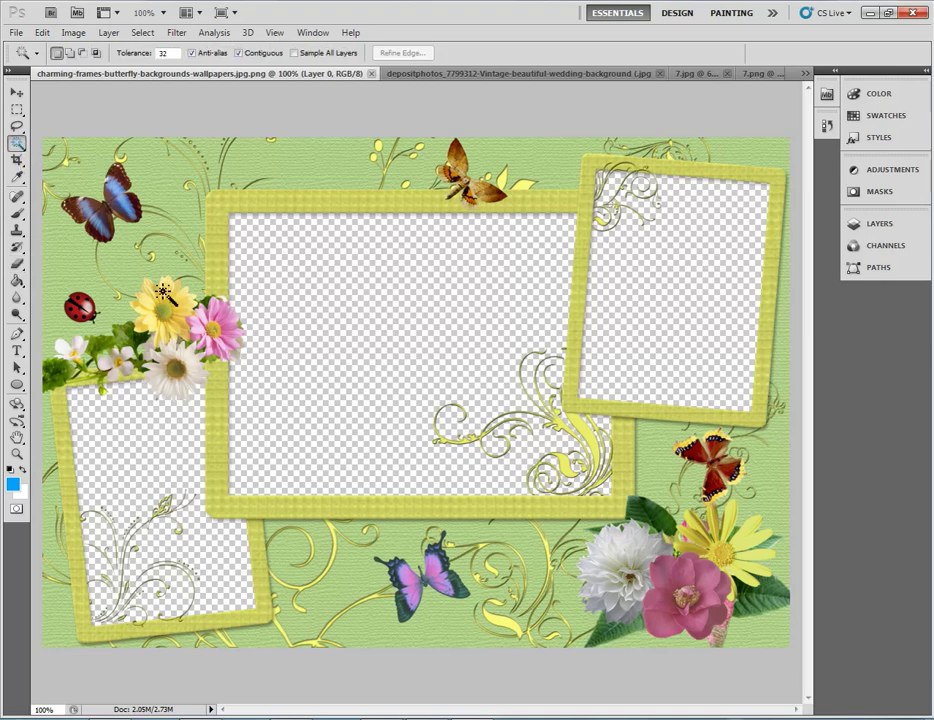
pyautogui.click(386, 400)
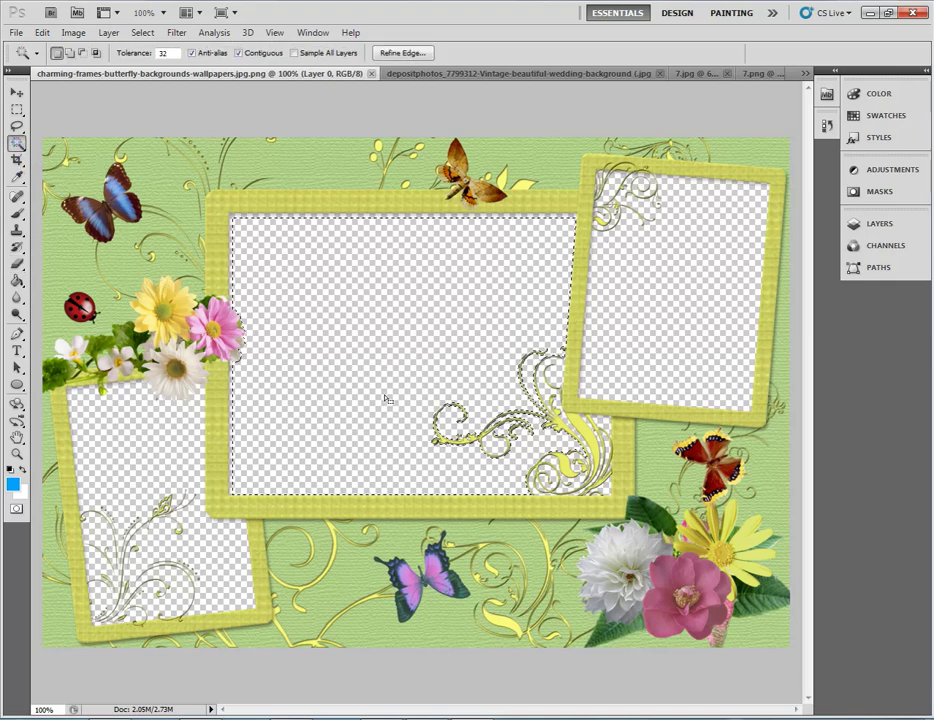
pyautogui.click(42, 33)
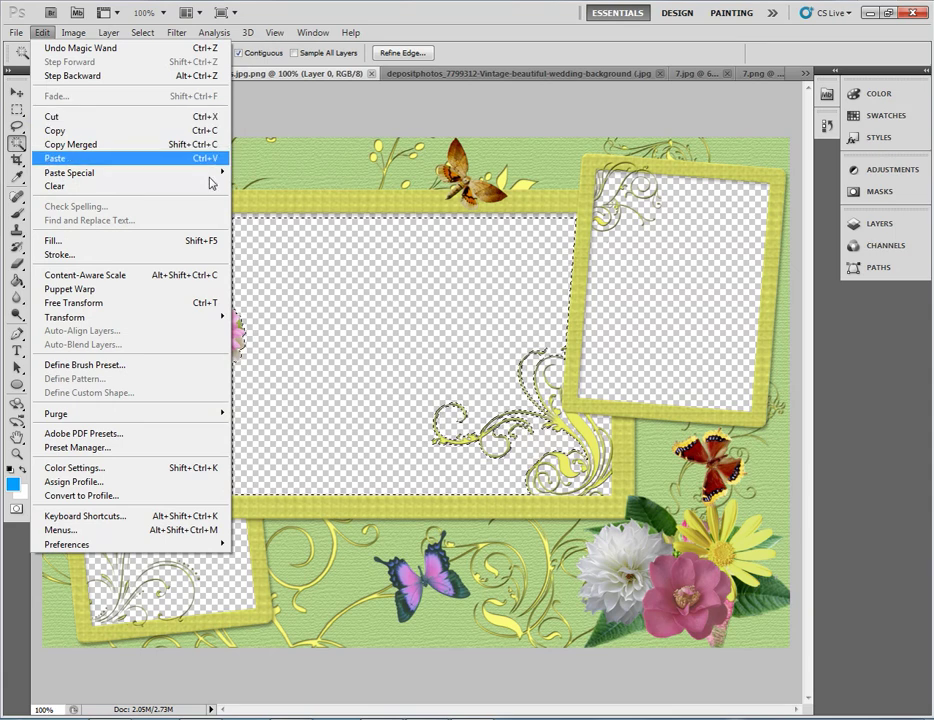
pyautogui.moveTo(70, 173)
pyautogui.click(242, 186)
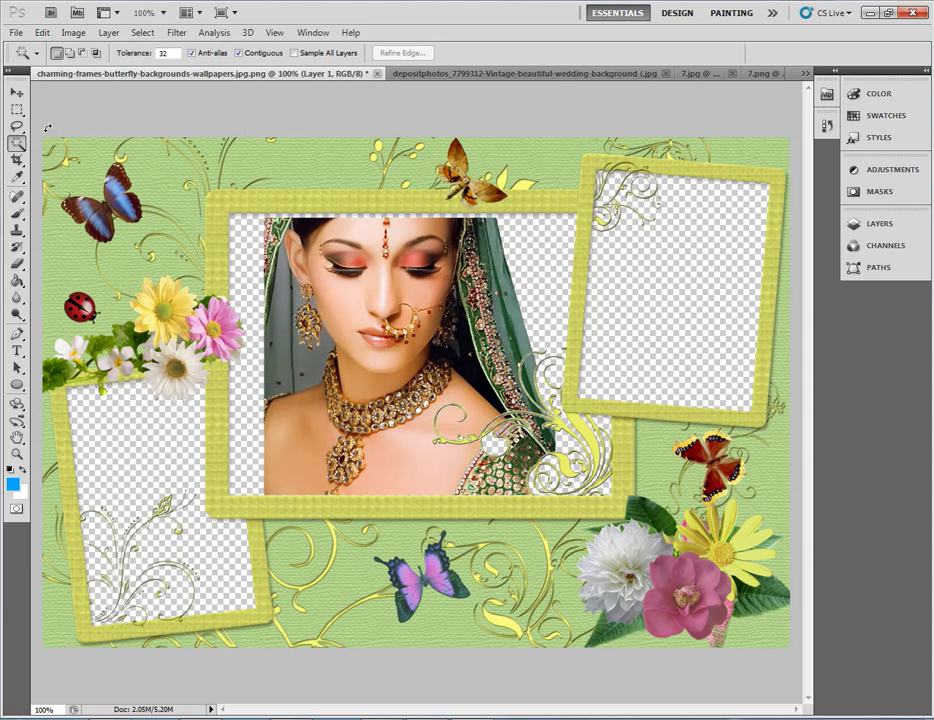
pyautogui.hotkey('ctrl', 't')
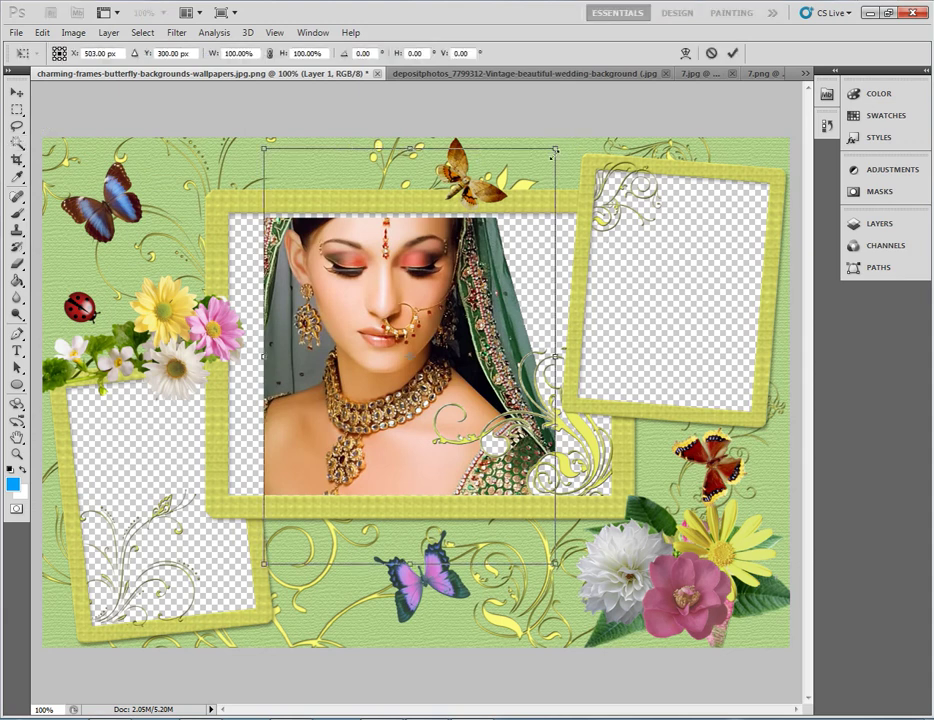
# - Scale the pasted bride to about 82%, stretch it taller and rotate slightly clockwise
pyautogui.moveTo(552, 155)
pyautogui.mouseDown()
pyautogui.moveTo(496, 236)
pyautogui.moveTo(506, 216)
pyautogui.mouseUp()
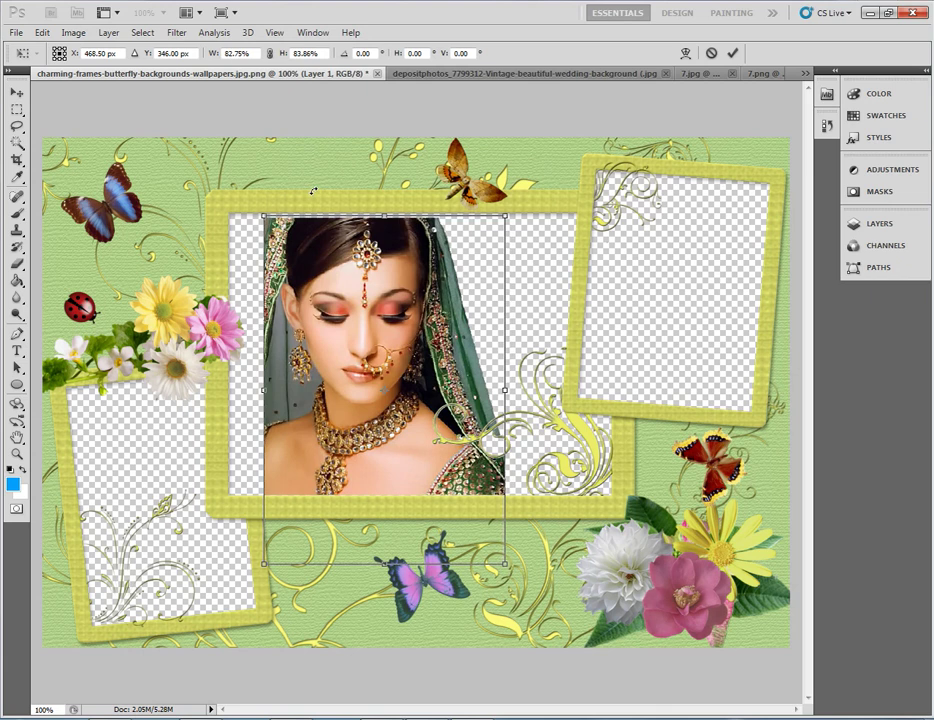
pyautogui.press('Return')
pyautogui.hotkey('ctrl', 't')
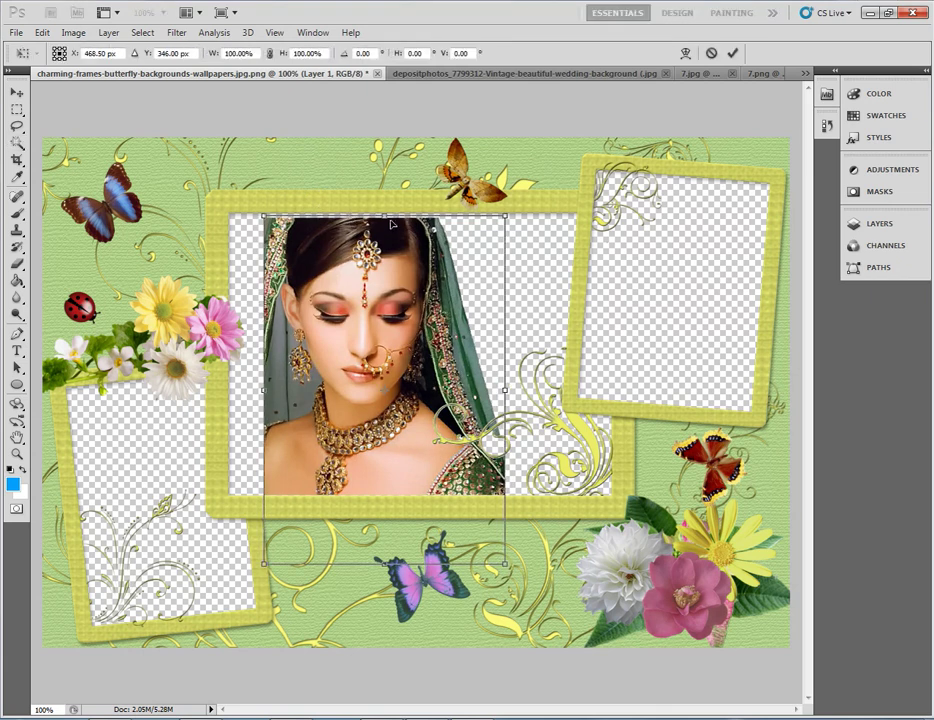
pyautogui.moveTo(390, 216); pyautogui.dragTo(389, 201)
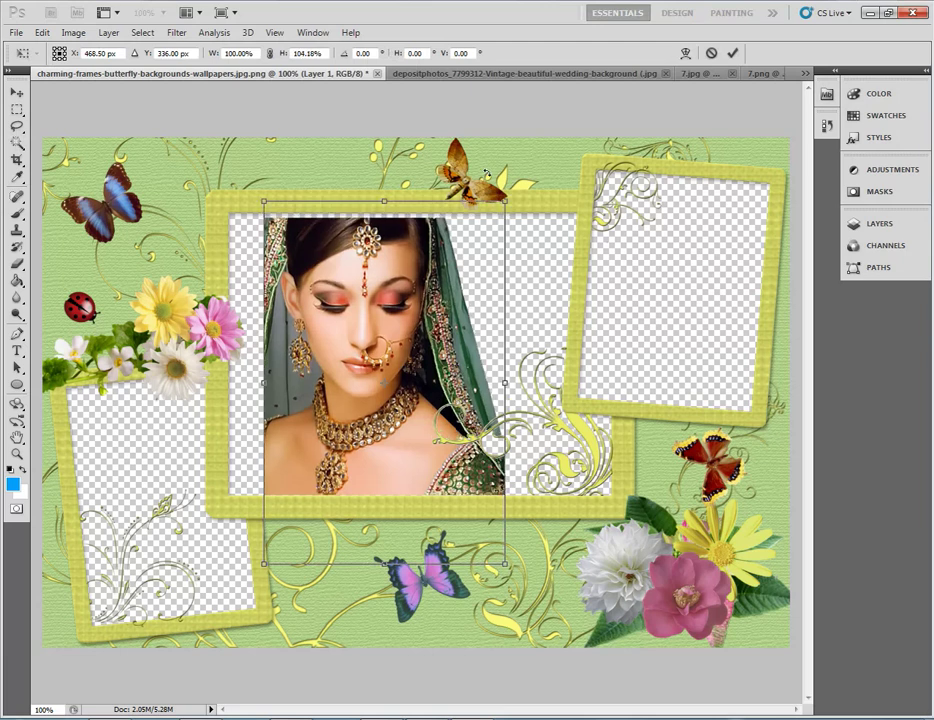
pyautogui.moveTo(482, 171); pyautogui.dragTo(492, 169)
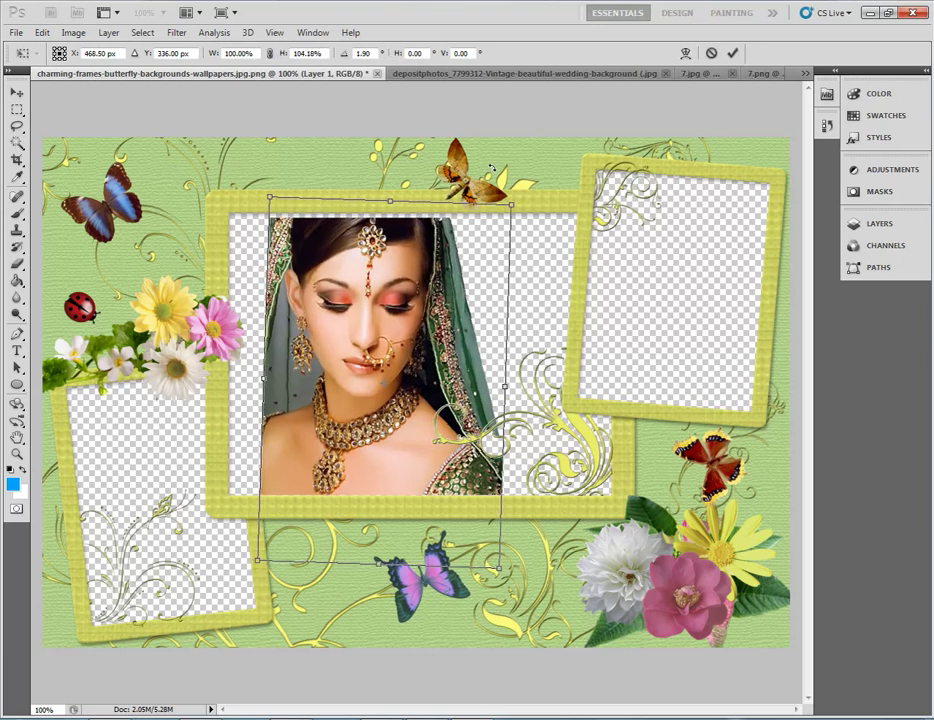
pyautogui.press('Return')
pyautogui.press('w')
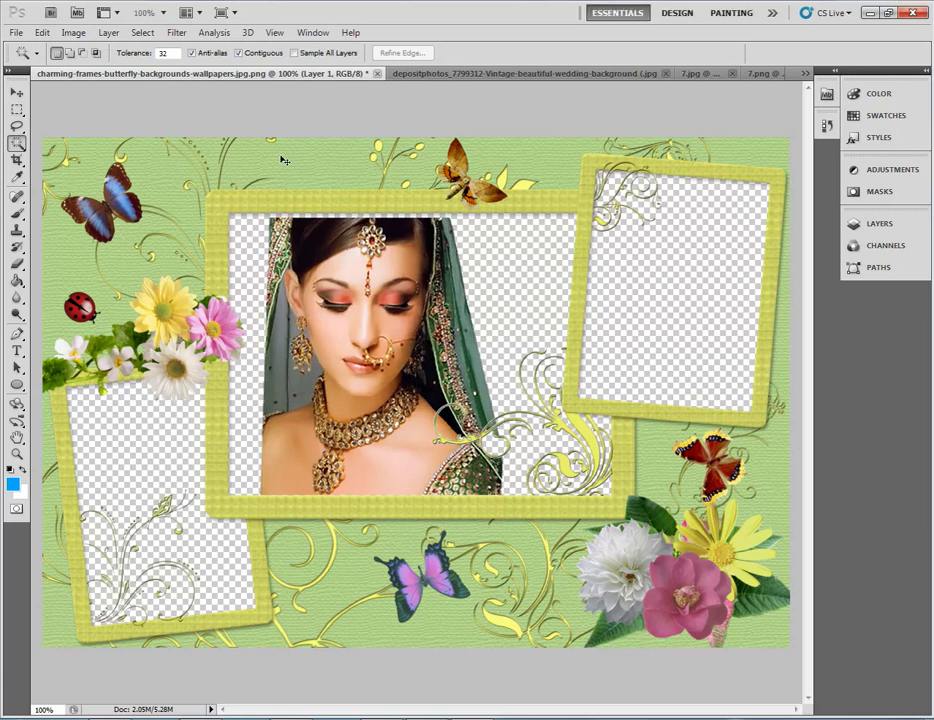
# - Stretch the portrait slightly taller and move it left to fill the central frame
pyautogui.hotkey('ctrl', 't')
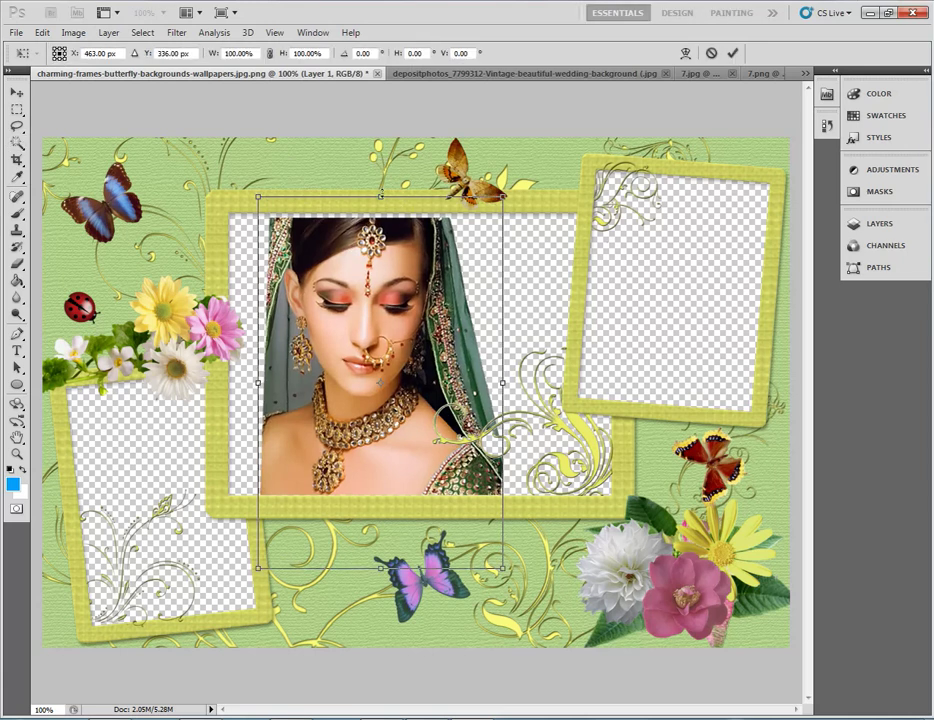
pyautogui.moveTo(381, 196); pyautogui.dragTo(381, 186)
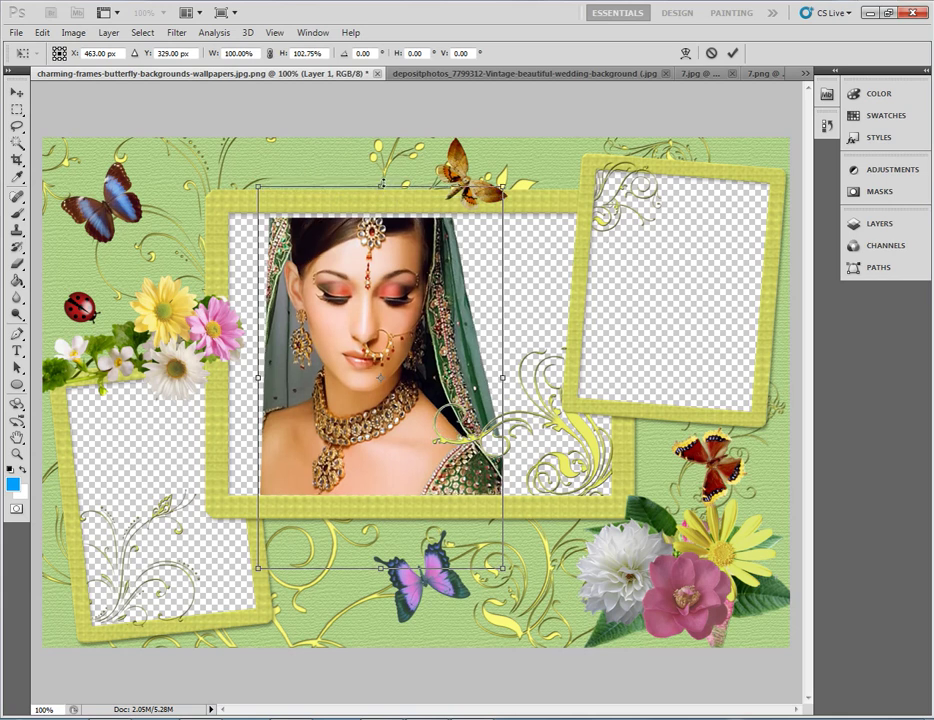
pyautogui.press('Return')
pyautogui.press('w')
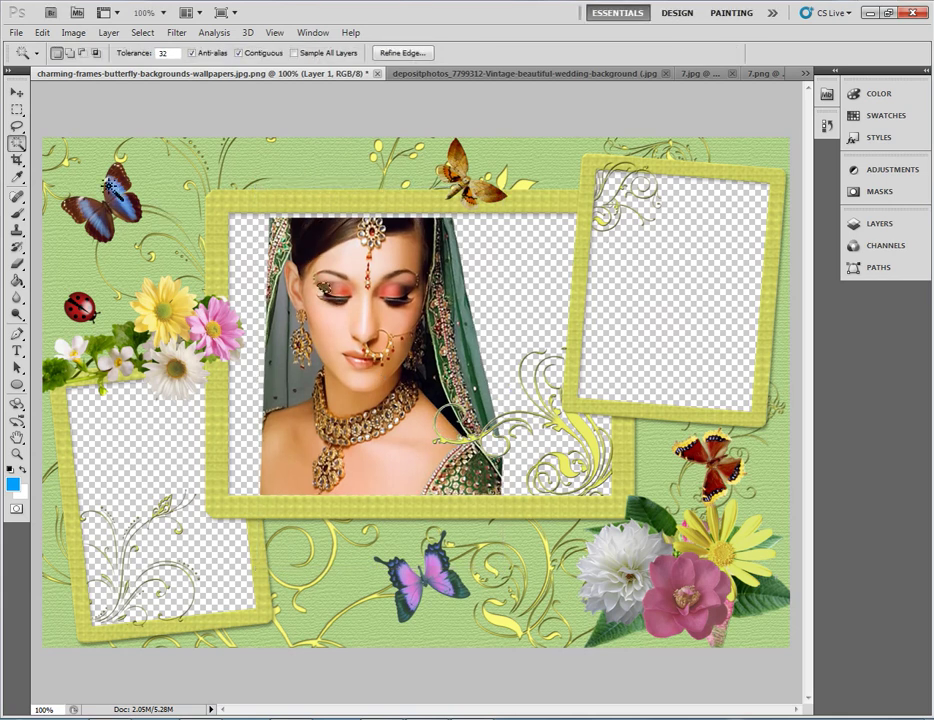
pyautogui.click(17, 95)
pyautogui.moveTo(340, 337); pyautogui.dragTo(301, 331)
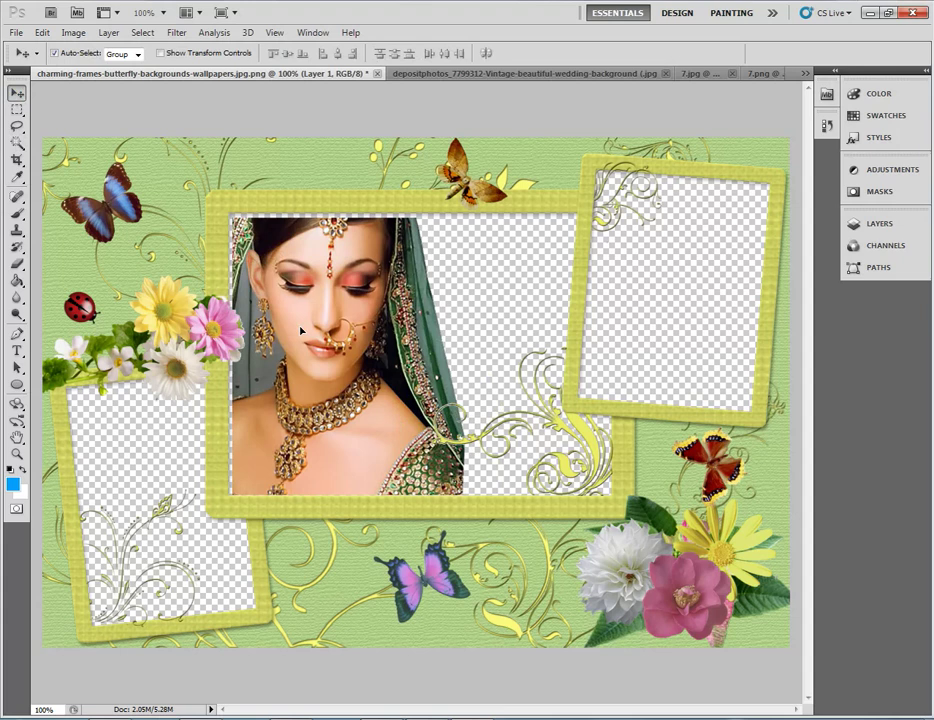
pyautogui.click(806, 74)
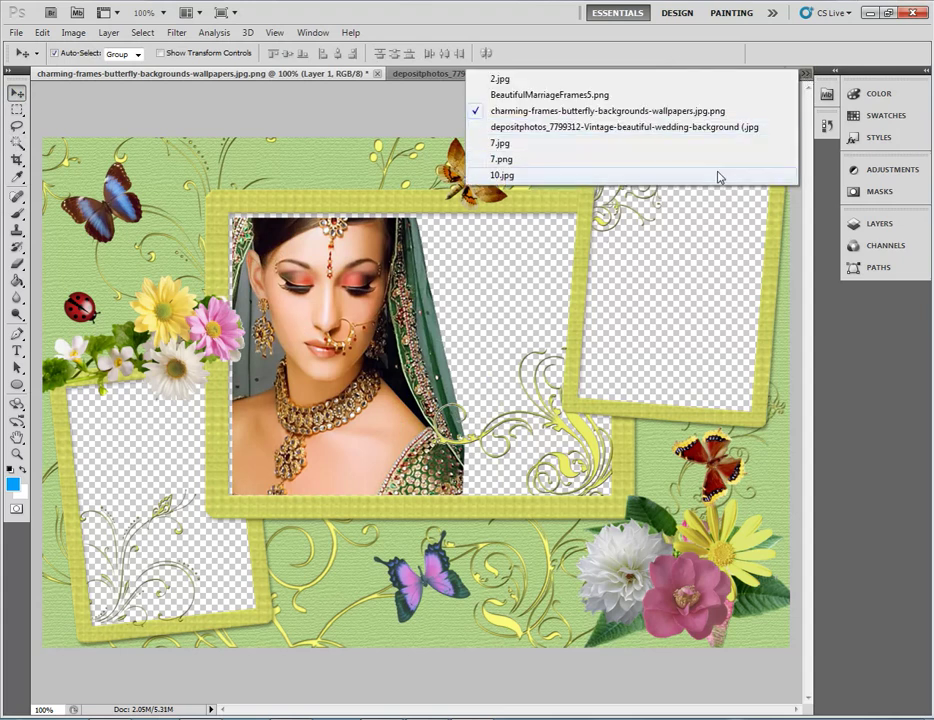
# - In 10.jpg, Magic Eraser the white background on both sides of the bride
pyautogui.click(718, 177)
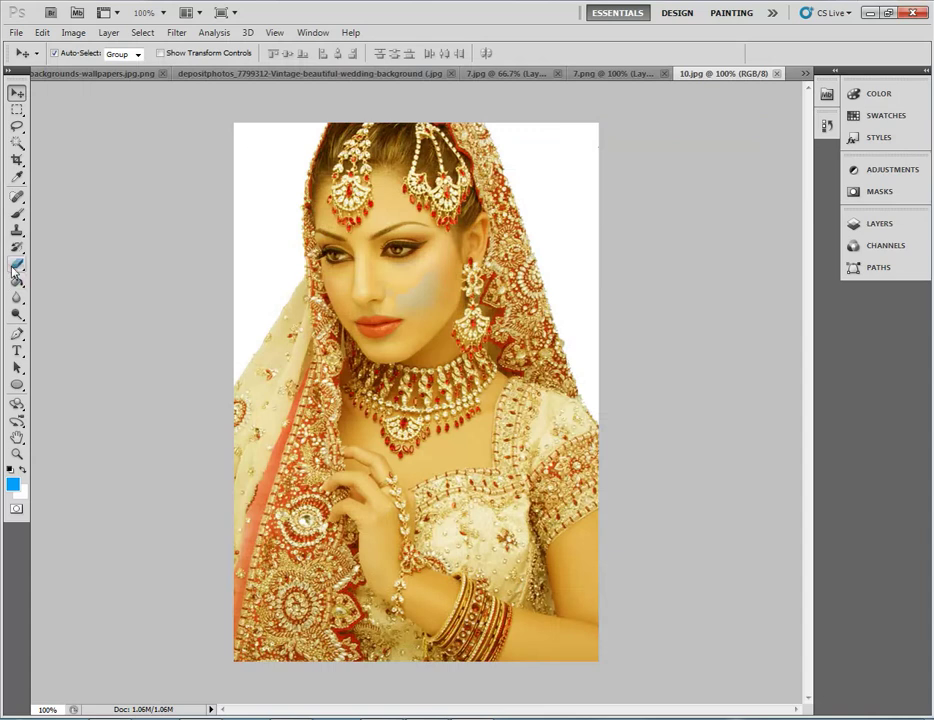
pyautogui.rightClick(14, 266)
pyautogui.click(90, 296)
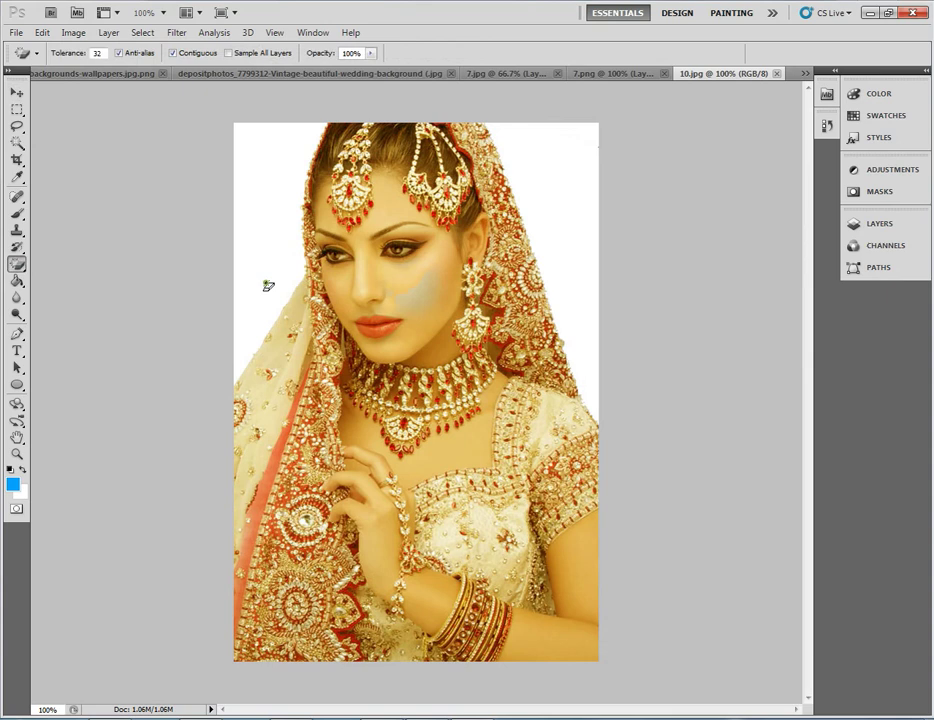
pyautogui.click(268, 286)
pyautogui.click(540, 217)
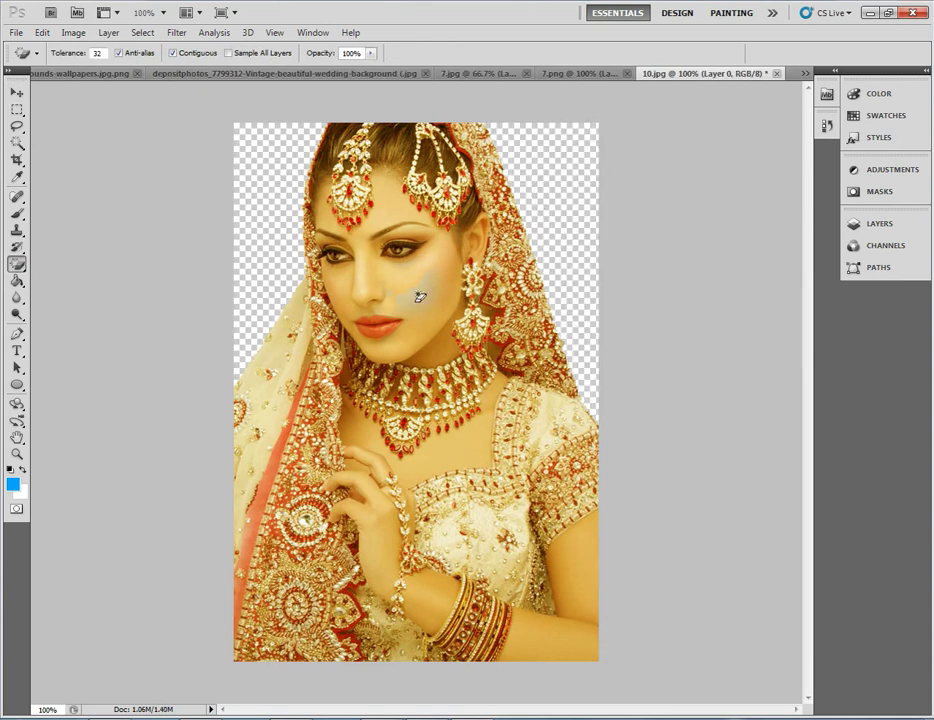
# - Select all of 10.jpg and switch to BeautifulMarriageFrames5.png
pyautogui.hotkey('ctrl', 'a')
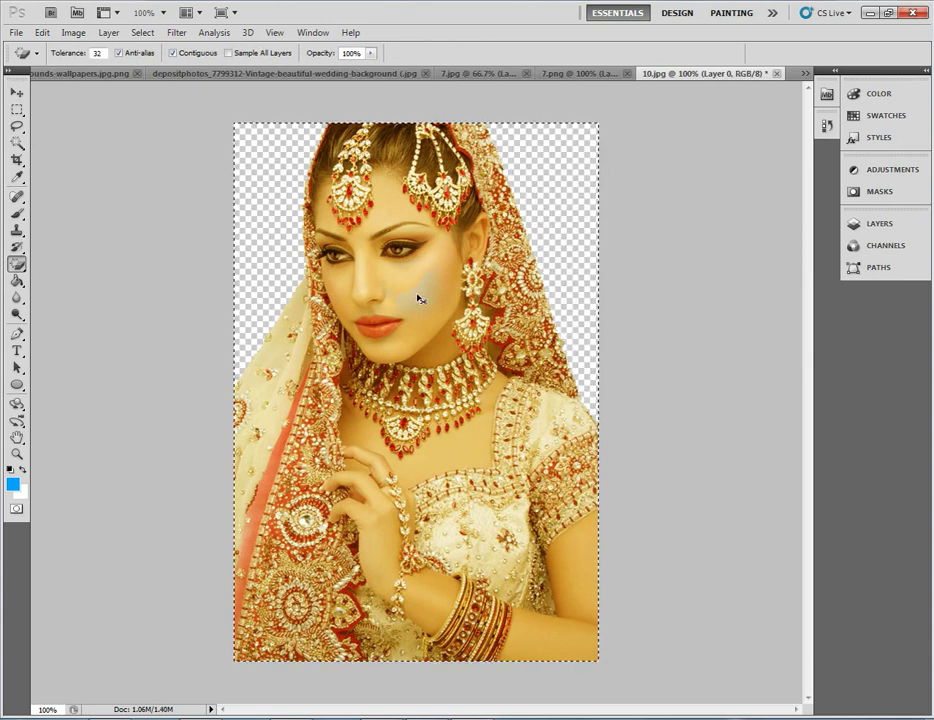
pyautogui.click(806, 75)
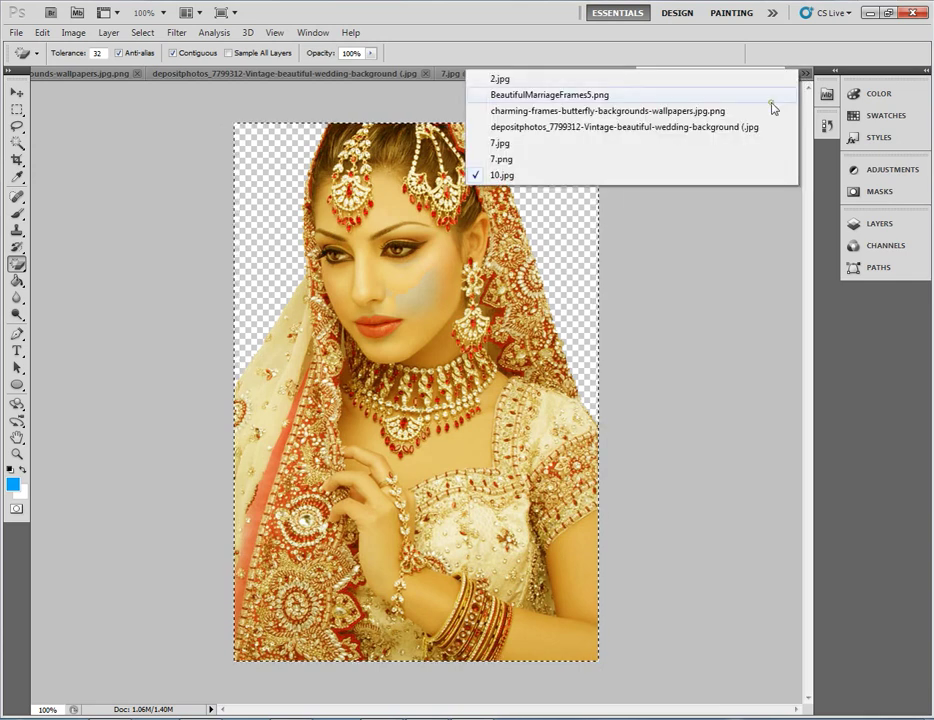
pyautogui.click(771, 100)
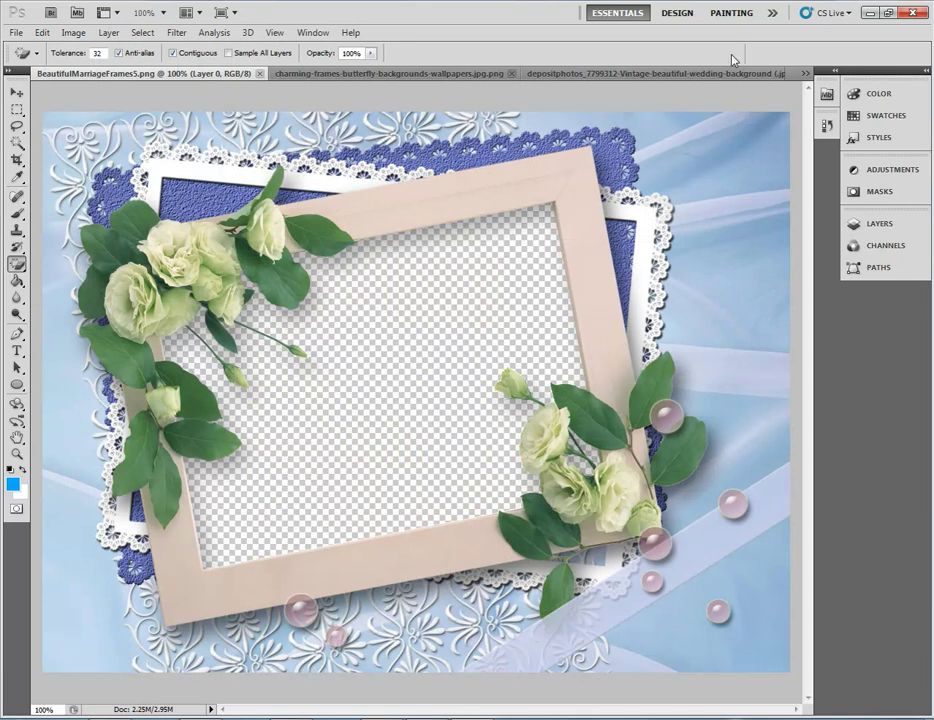
# - Magic Wand the frame's empty centre and Paste Into it the bride photo
pyautogui.click(17, 143)
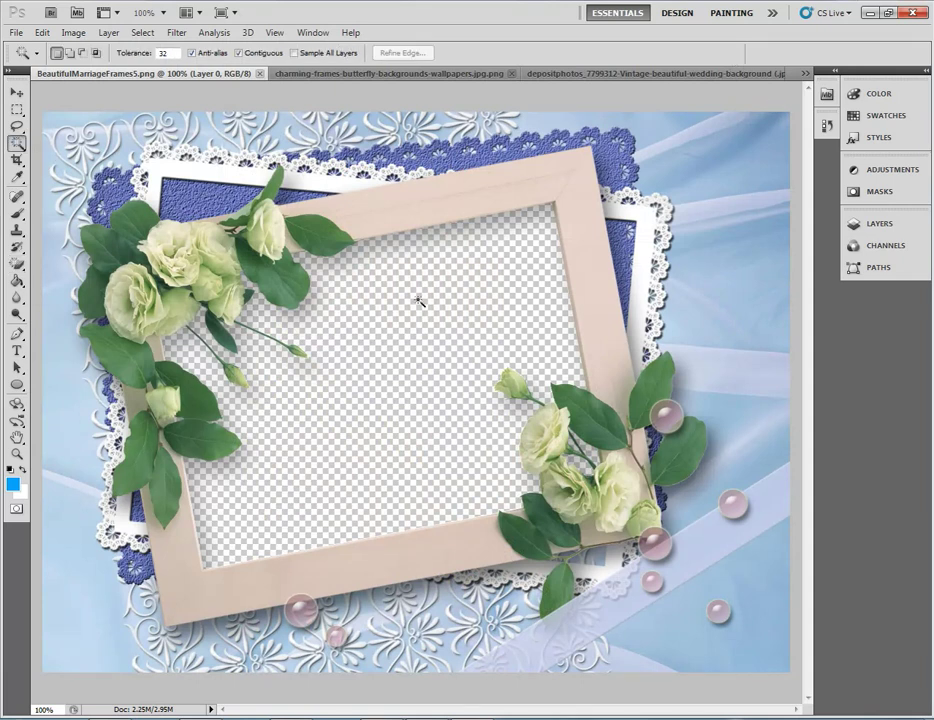
pyautogui.click(420, 302)
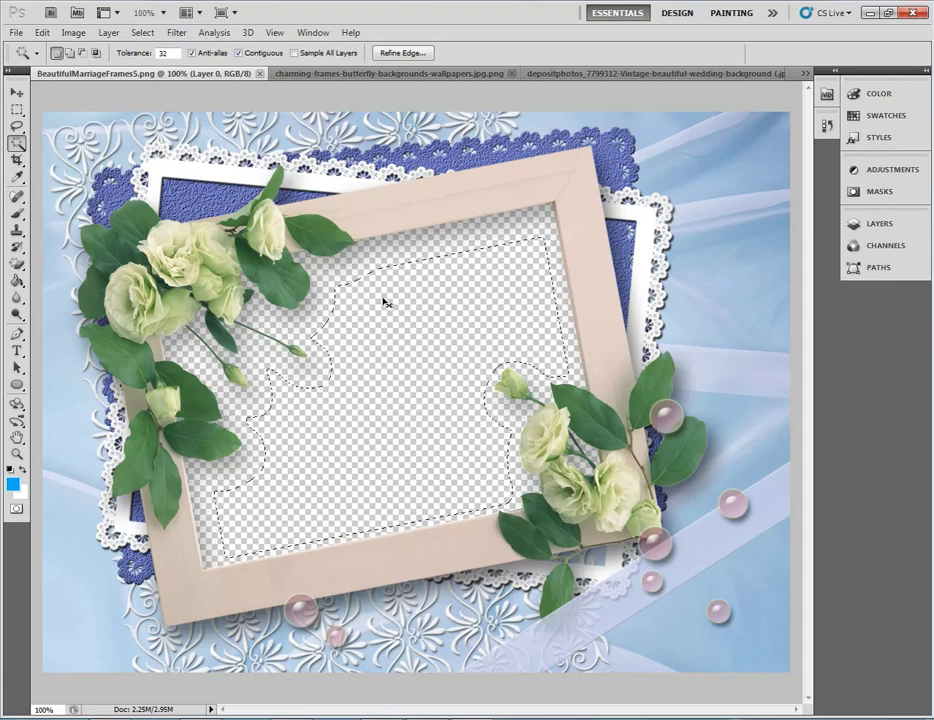
pyautogui.hotkey('ctrl', 'v')
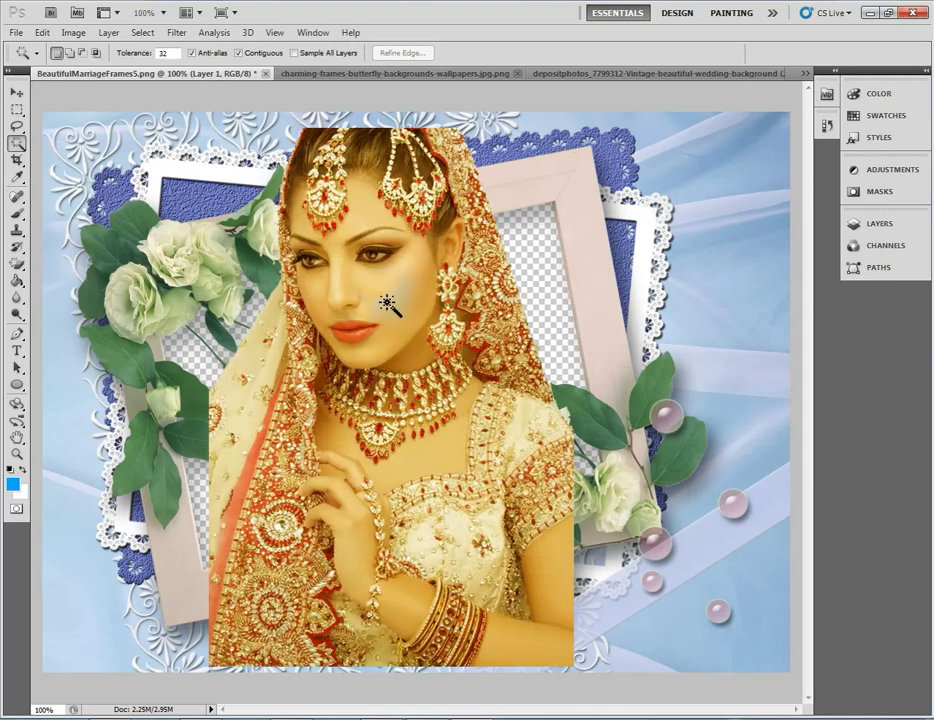
pyautogui.hotkey('ctrl', 'z')
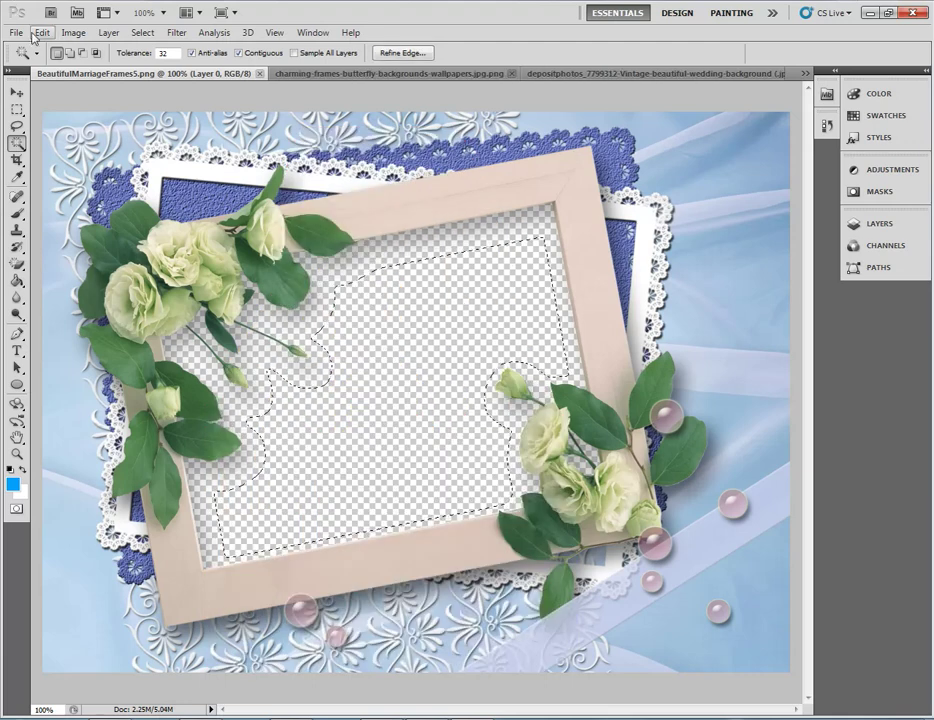
pyautogui.click(38, 33)
pyautogui.moveTo(70, 172)
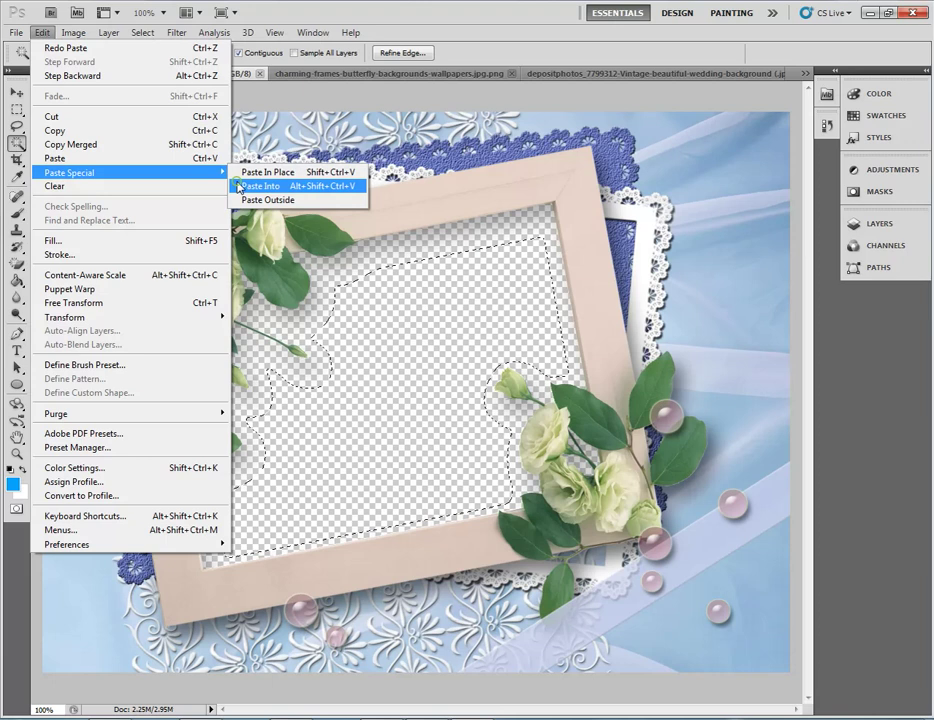
pyautogui.click(240, 186)
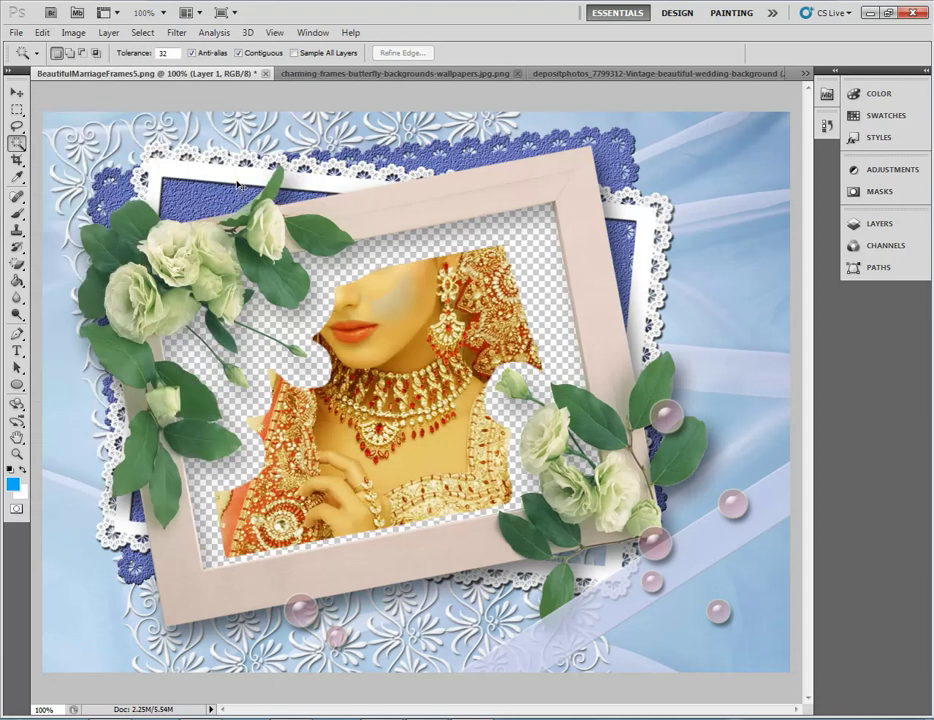
# - Scale the bride down, narrow her from the left and tilt her about 10° to match the frame
pyautogui.hotkey('ctrl', 't')
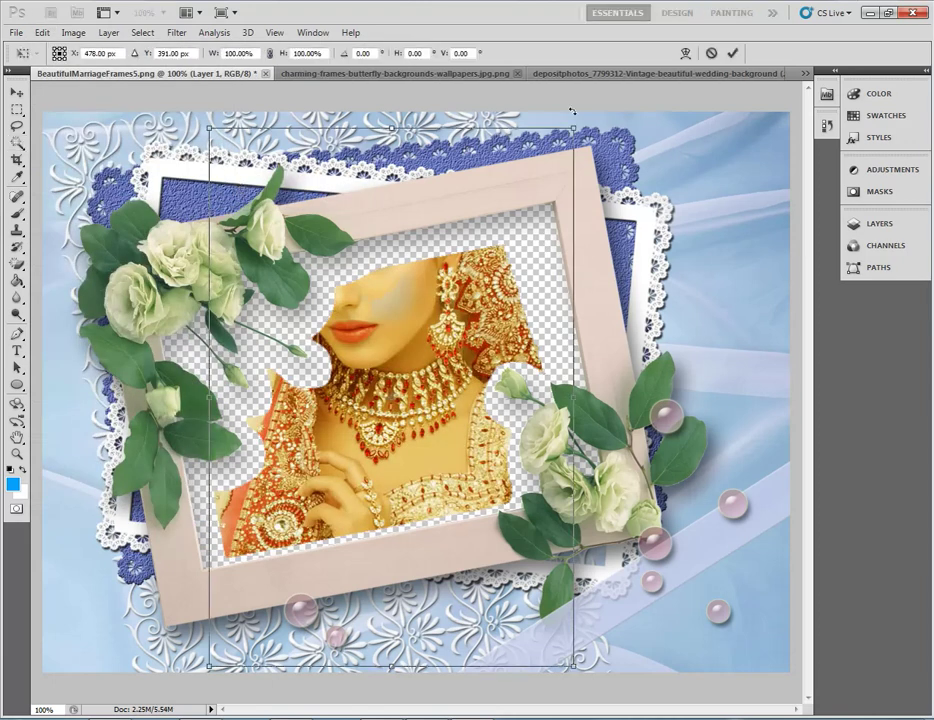
pyautogui.moveTo(572, 111); pyautogui.dragTo(569, 262)
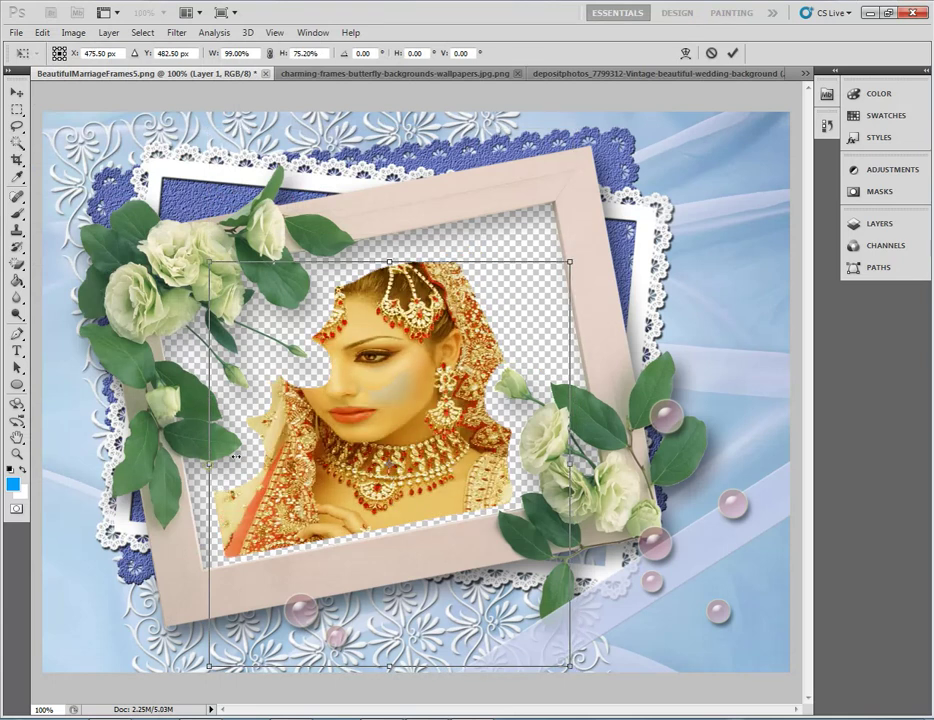
pyautogui.moveTo(236, 458); pyautogui.dragTo(290, 449)
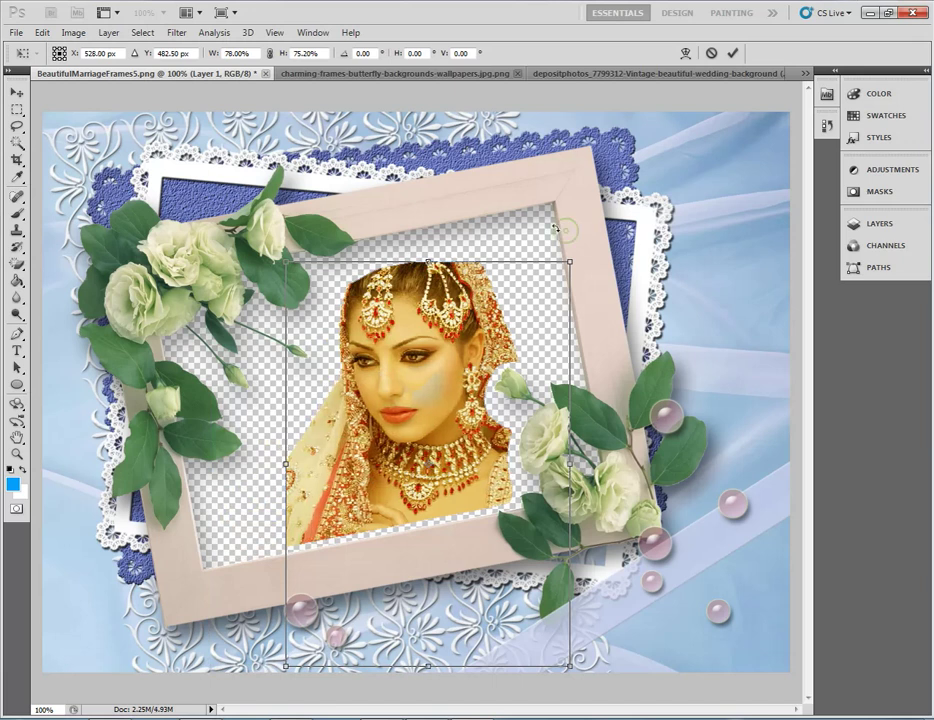
pyautogui.moveTo(556, 229); pyautogui.dragTo(513, 237)
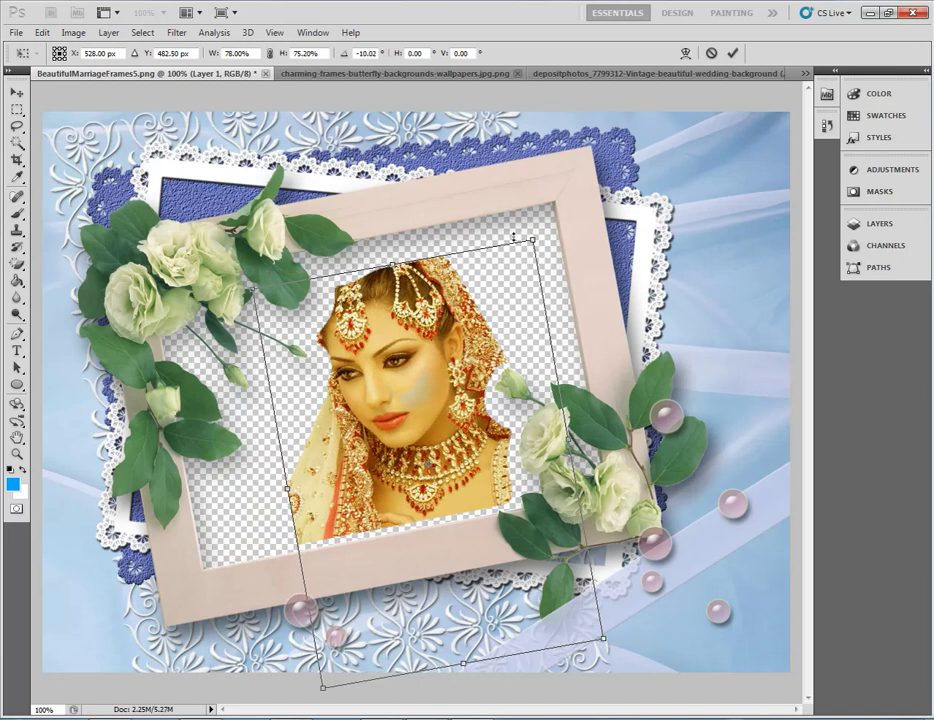
pyautogui.press('Return')
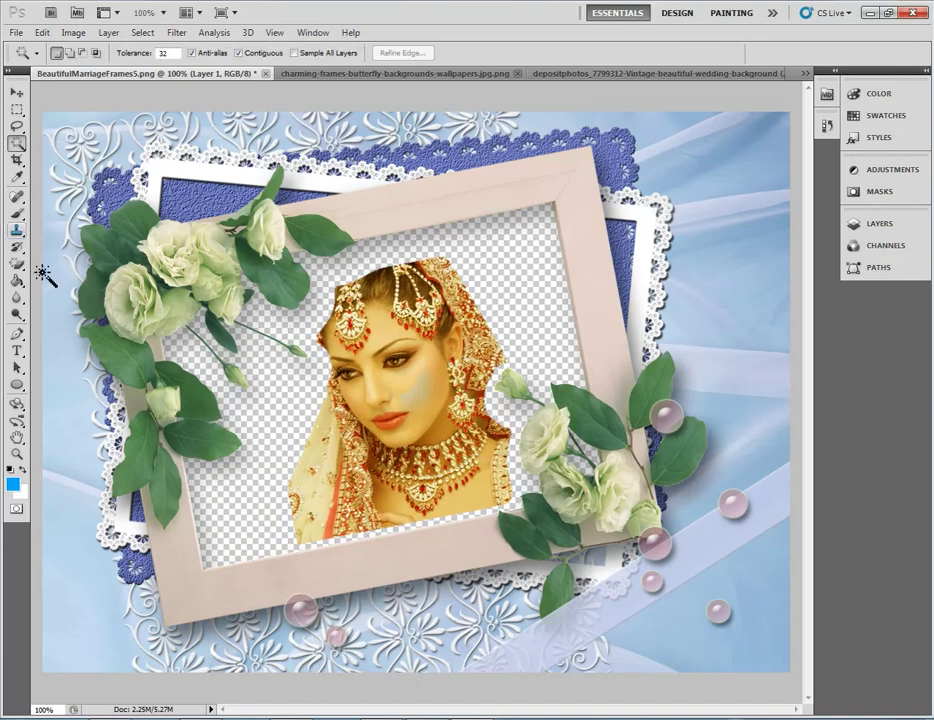
# - Erase at 28% opacity with a 90 brush to fade the bride's hair top, right side and veil edges
pyautogui.click(17, 264)
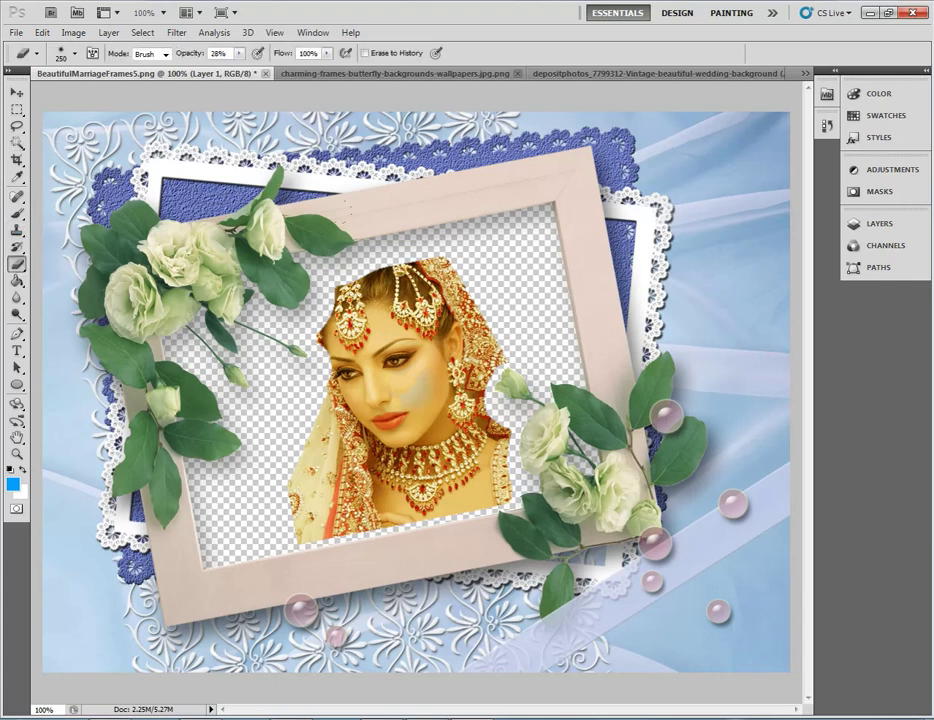
pyautogui.press('[')
pyautogui.press('[')
pyautogui.press('[')
pyautogui.moveTo(416, 240); pyautogui.dragTo(416, 228)
pyautogui.moveTo(450, 275); pyautogui.dragTo(478, 315)
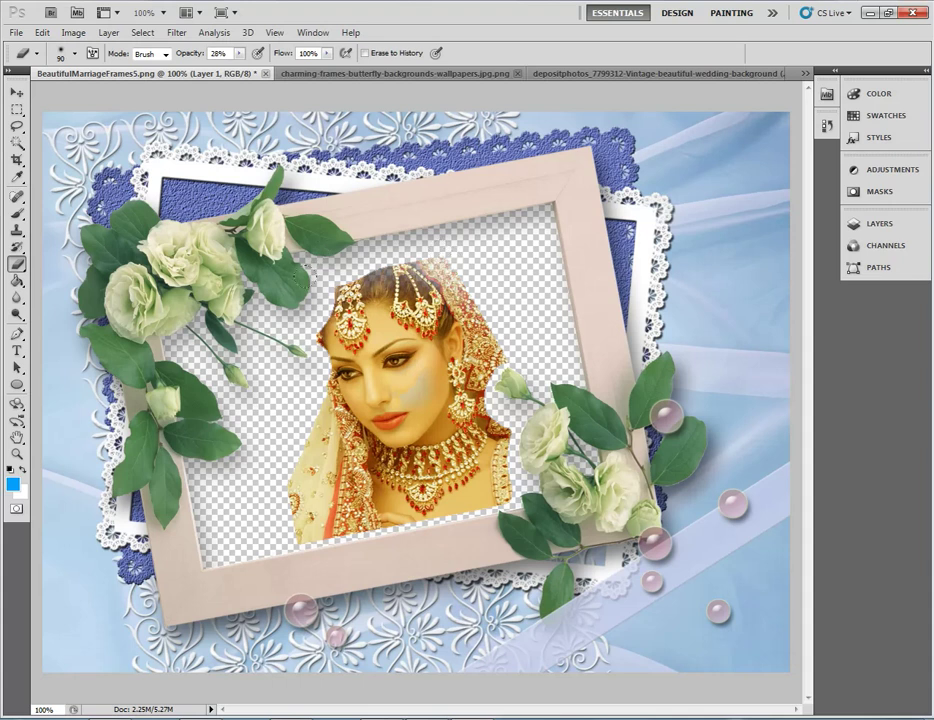
pyautogui.moveTo(410, 235)
pyautogui.mouseDown()
pyautogui.moveTo(515, 365)
pyautogui.moveTo(490, 495)
pyautogui.moveTo(275, 498)
pyautogui.moveTo(458, 508)
pyautogui.moveTo(508, 403)
pyautogui.mouseUp()
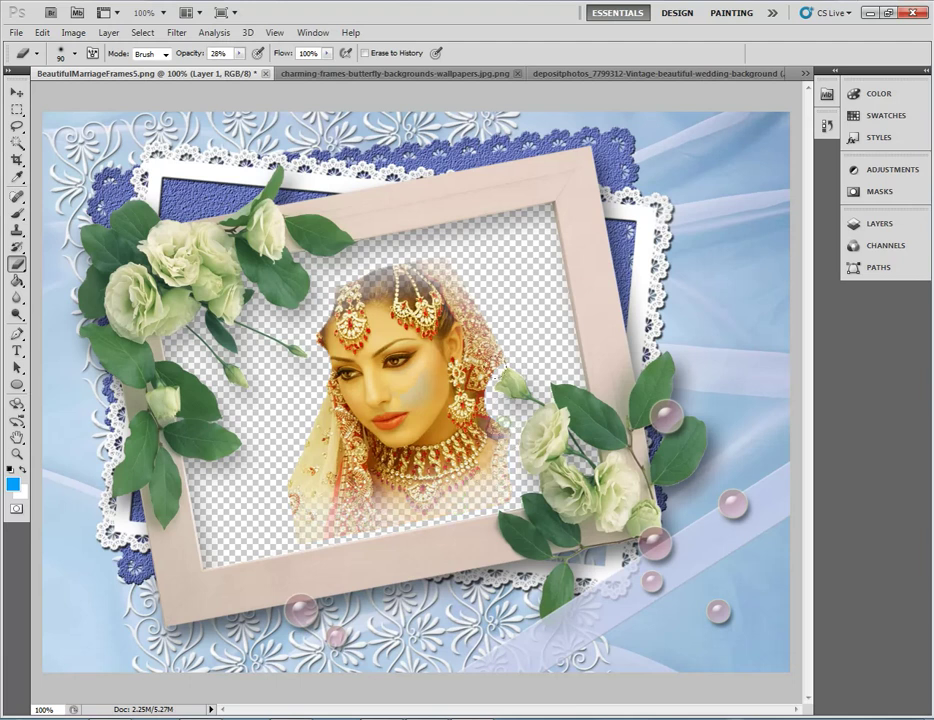
pyautogui.moveTo(490, 330); pyautogui.dragTo(495, 438)
pyautogui.moveTo(322, 486)
pyautogui.mouseDown()
pyautogui.moveTo(308, 522)
pyautogui.moveTo(296, 510)
pyautogui.mouseUp()
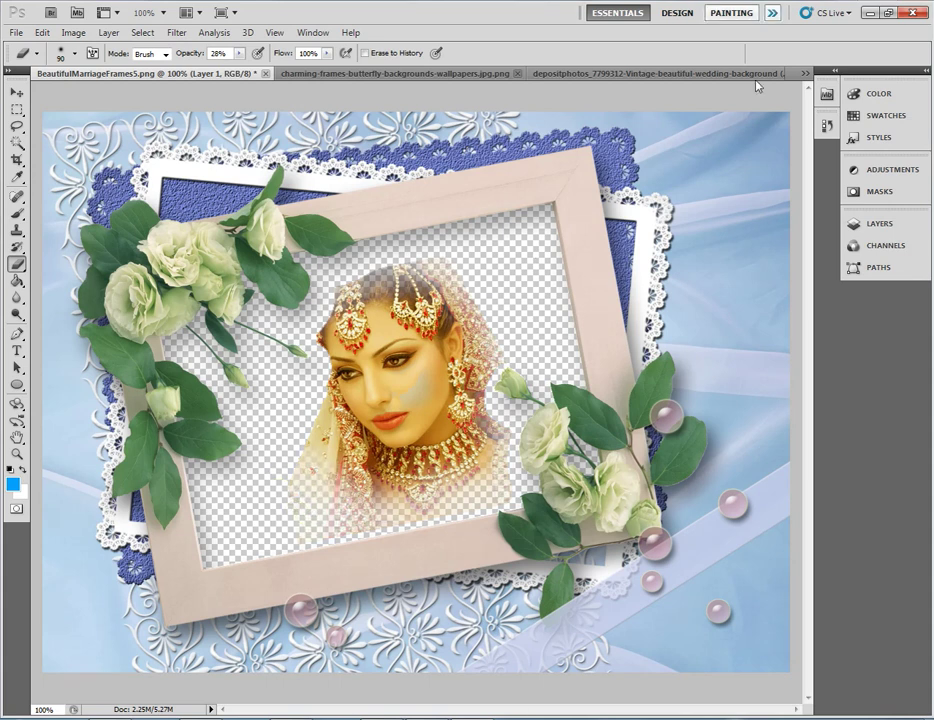
# - Step through 7.png, 7.jpg and the butterfly frames document, ending on the 2.jpg flower frame
pyautogui.click(804, 73)
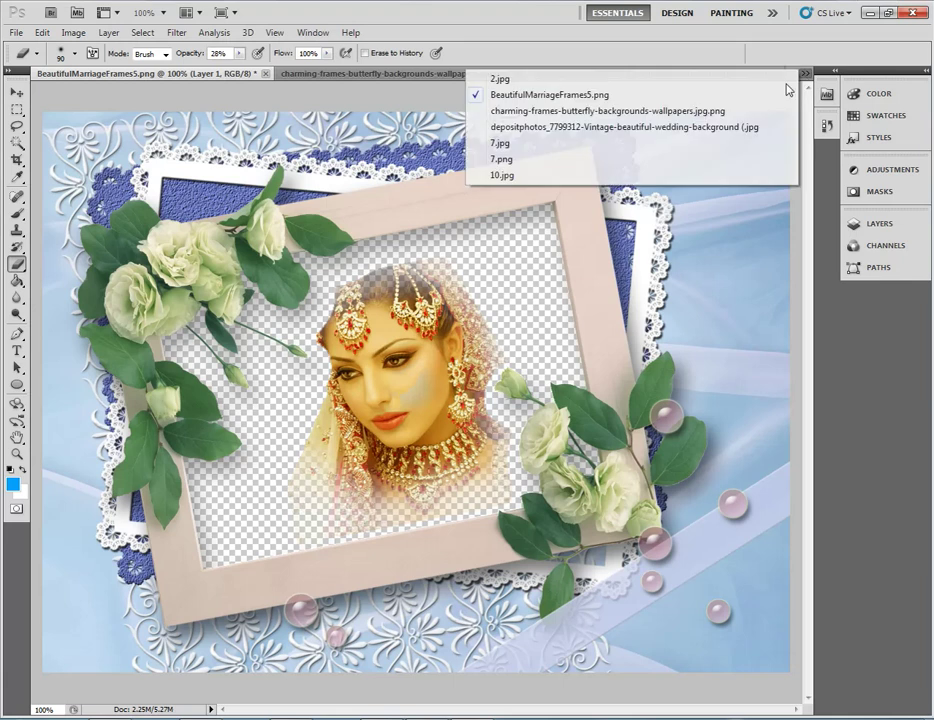
pyautogui.click(638, 157)
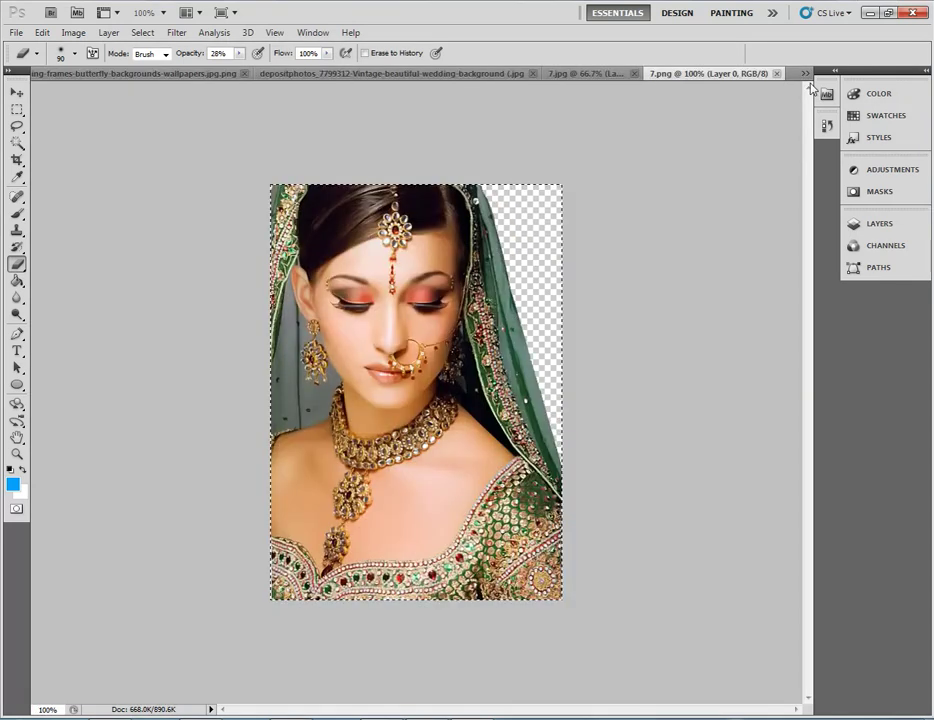
pyautogui.click(805, 74)
pyautogui.click(624, 145)
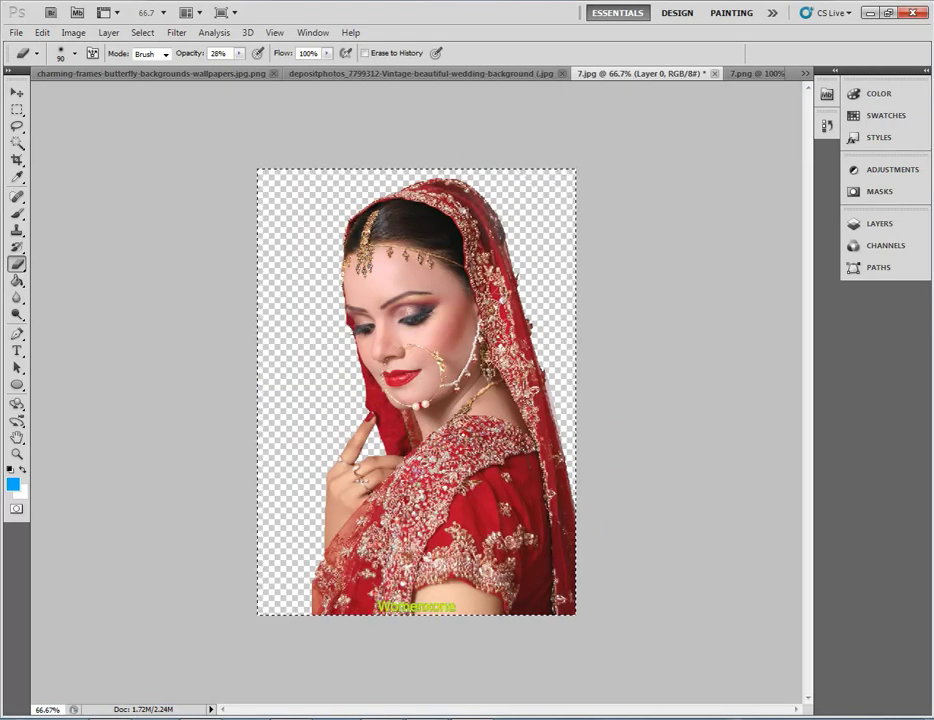
pyautogui.click(805, 73)
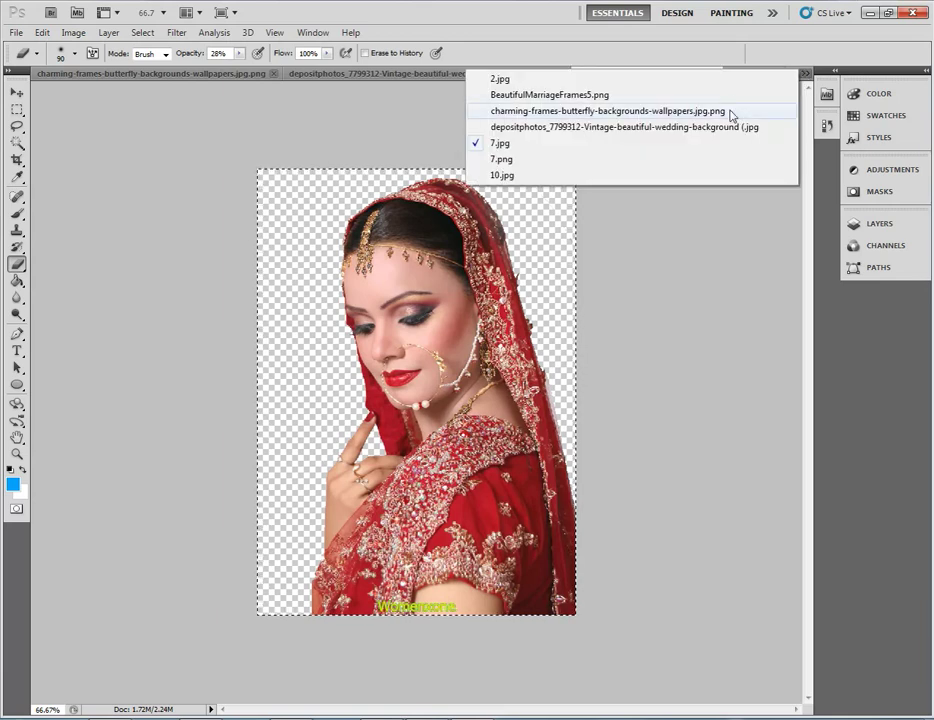
pyautogui.click(700, 111)
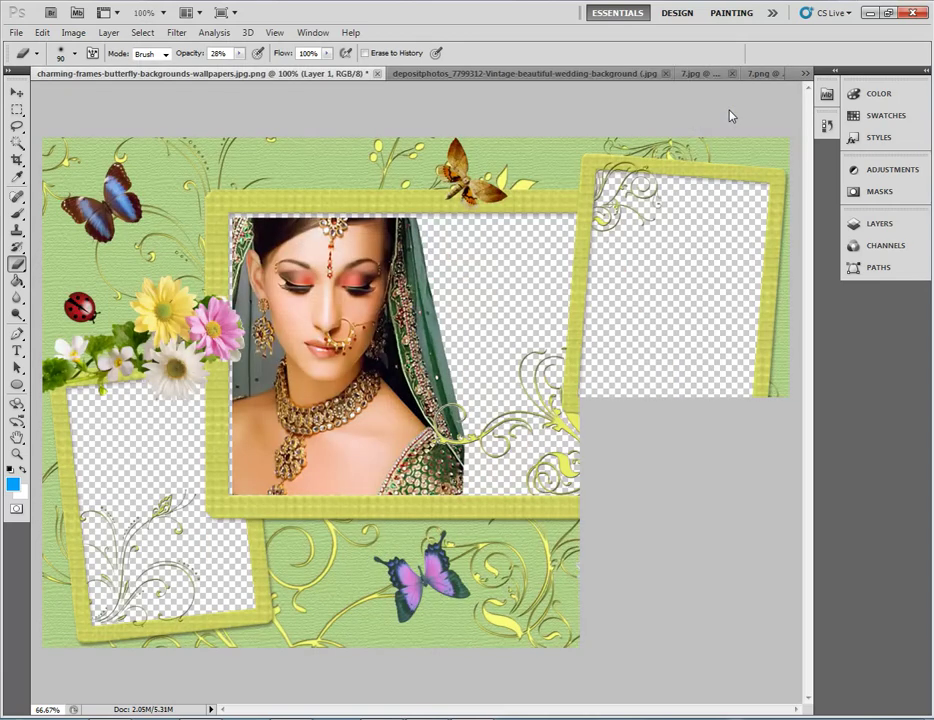
pyautogui.click(805, 73)
pyautogui.click(795, 80)
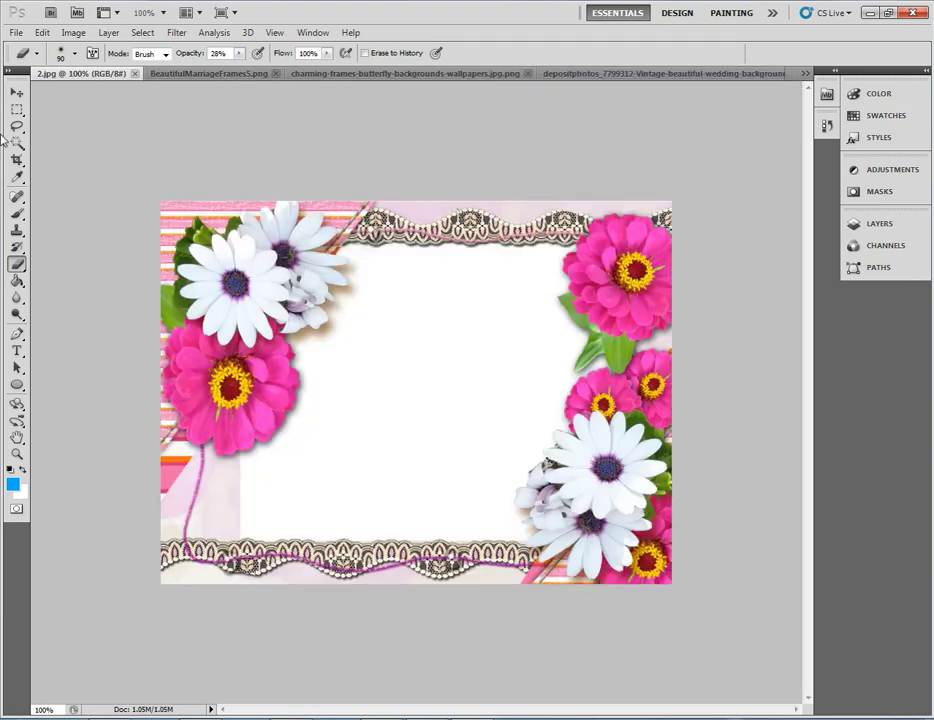
# - Magic Wand the white centre of 2.jpg and Paste Into it the red-veiled bride photo
pyautogui.click(17, 143)
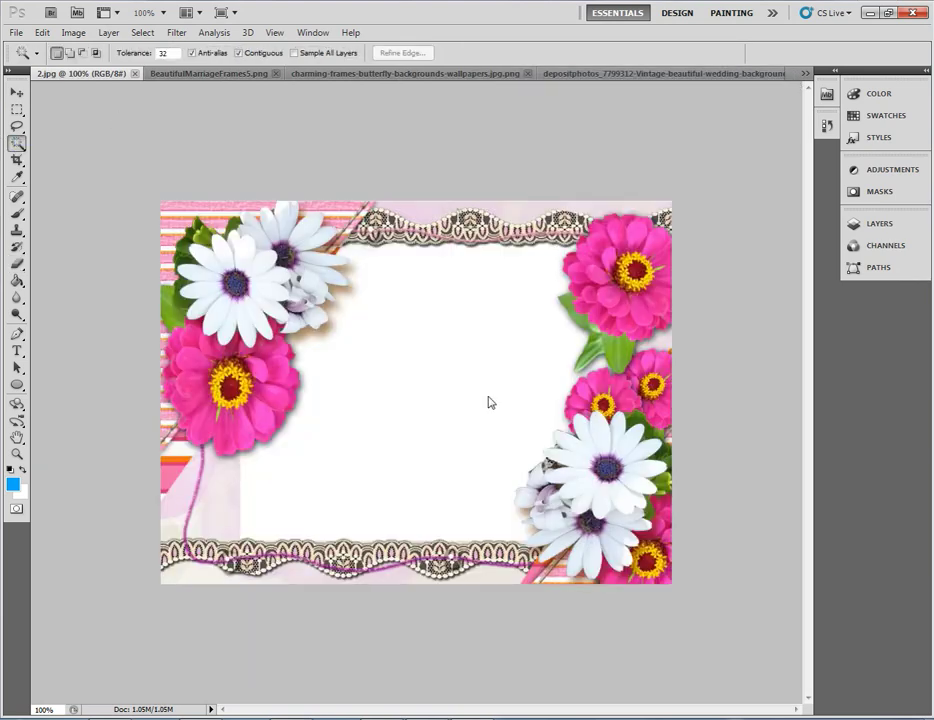
pyautogui.click(482, 400)
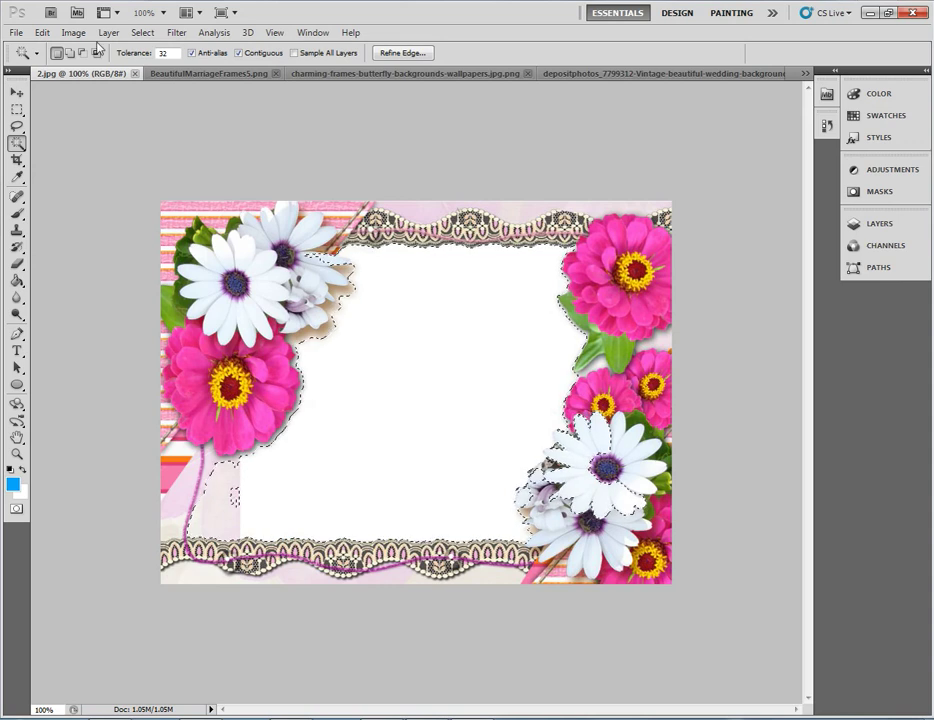
pyautogui.click(43, 32)
pyautogui.moveTo(70, 172)
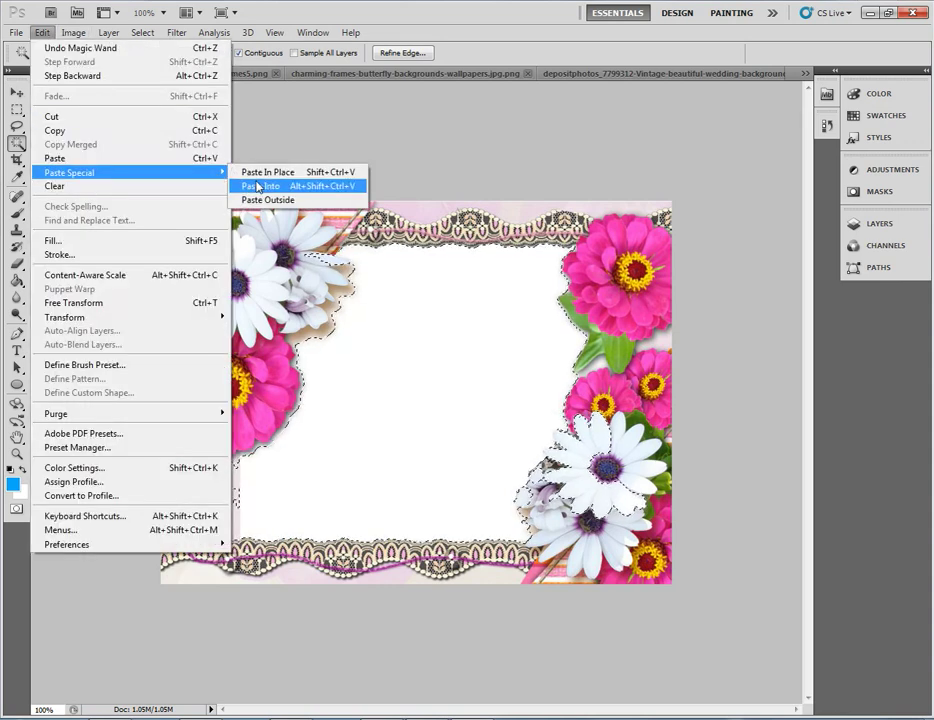
pyautogui.click(257, 186)
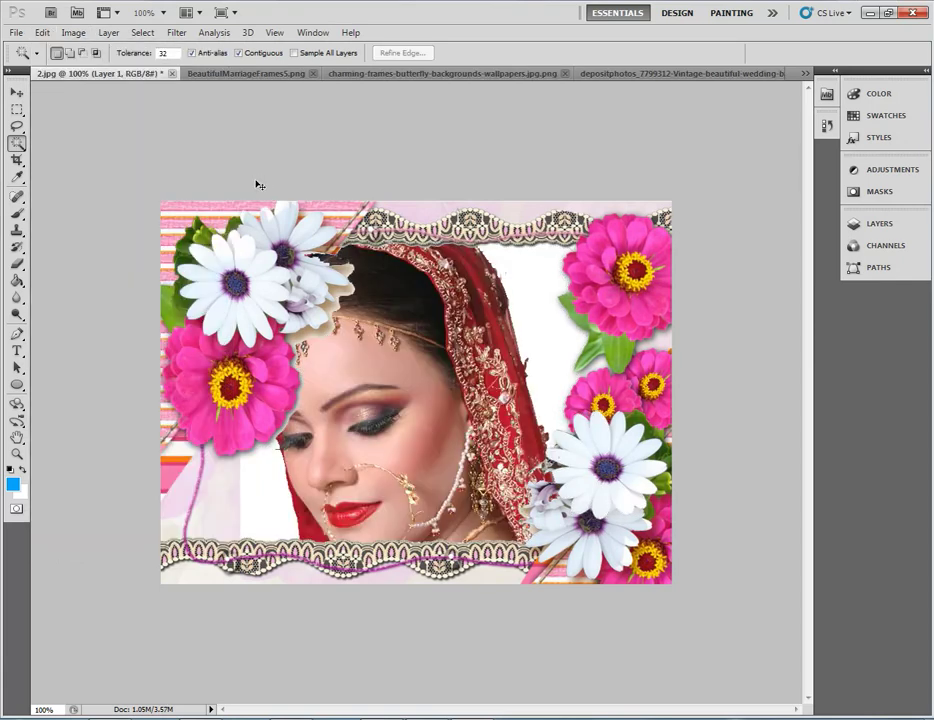
pyautogui.hotkey('ctrl', 't')
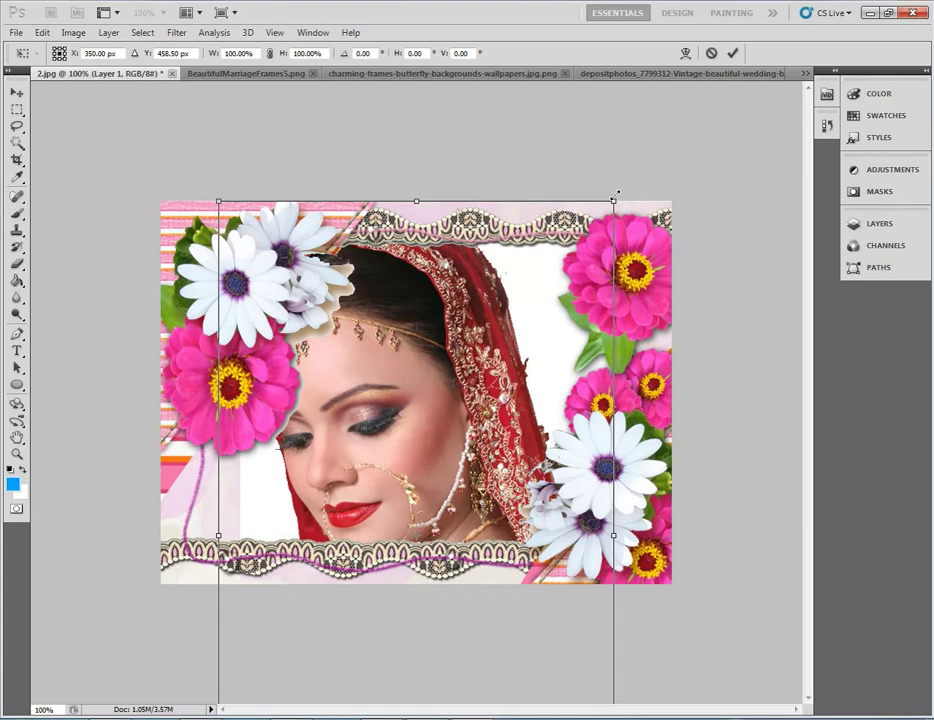
# - Scale the bride to 54.5%, move her up and nudge her left into the frame centre
pyautogui.moveTo(613, 201); pyautogui.dragTo(523, 353)
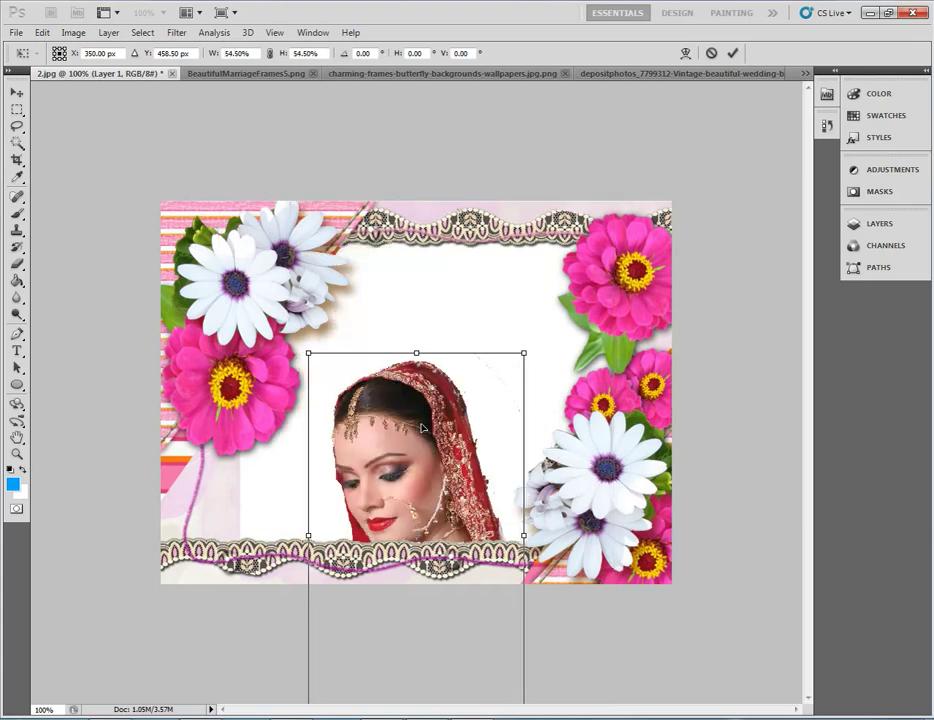
pyautogui.moveTo(422, 428)
pyautogui.mouseDown()
pyautogui.moveTo(476, 323)
pyautogui.moveTo(436, 320)
pyautogui.mouseUp()
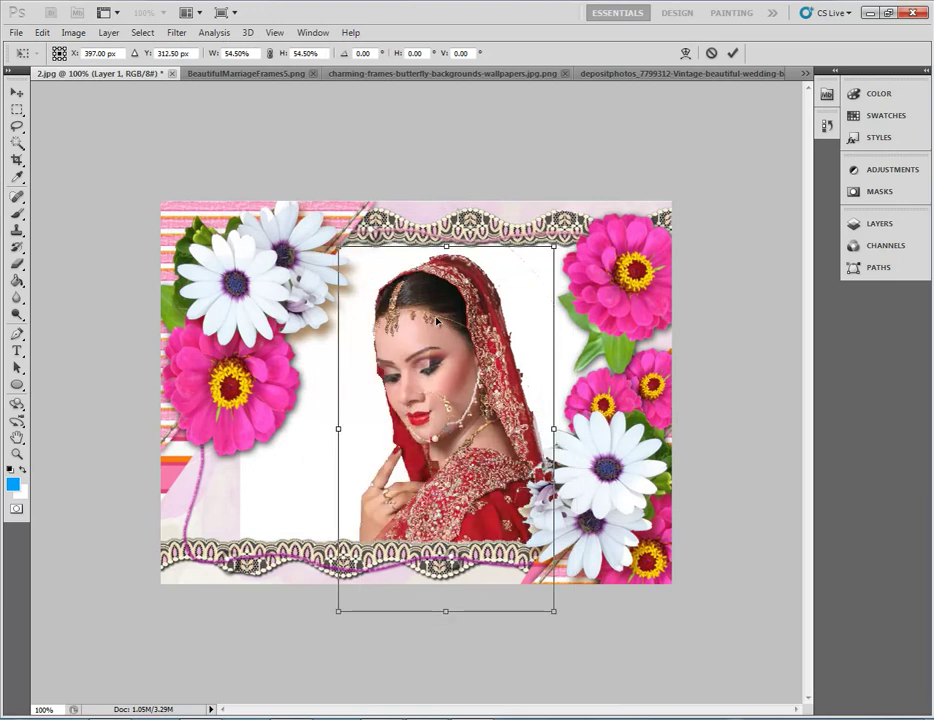
pyautogui.hotkey('shift', 'Left')
pyautogui.hotkey('shift', 'Left')
pyautogui.hotkey('shift', 'Left')
pyautogui.press('Left')
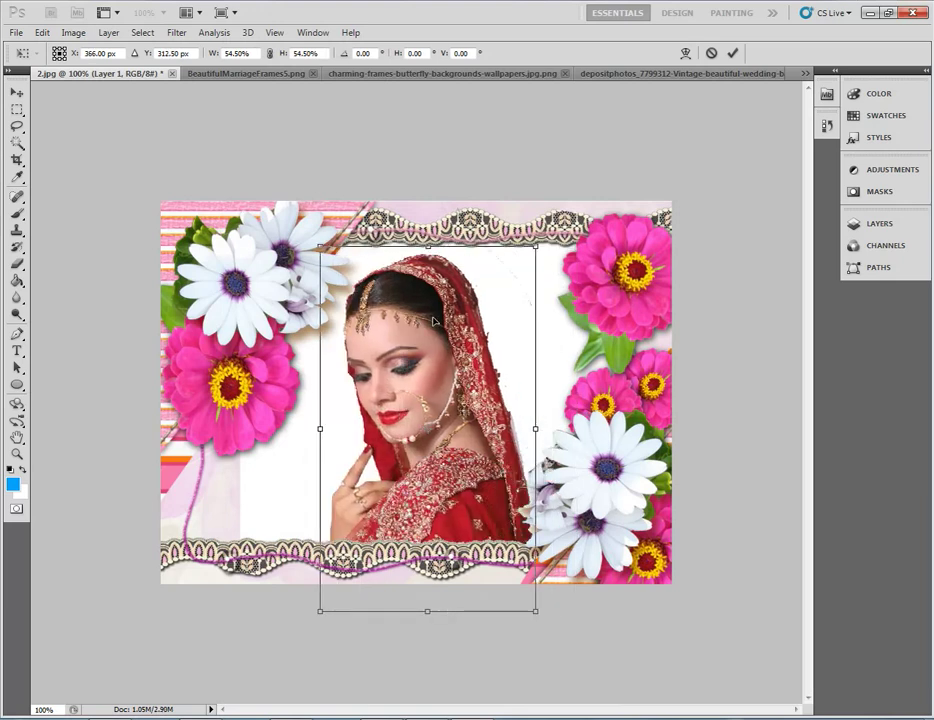
pyautogui.press('Return')
pyautogui.press('w')
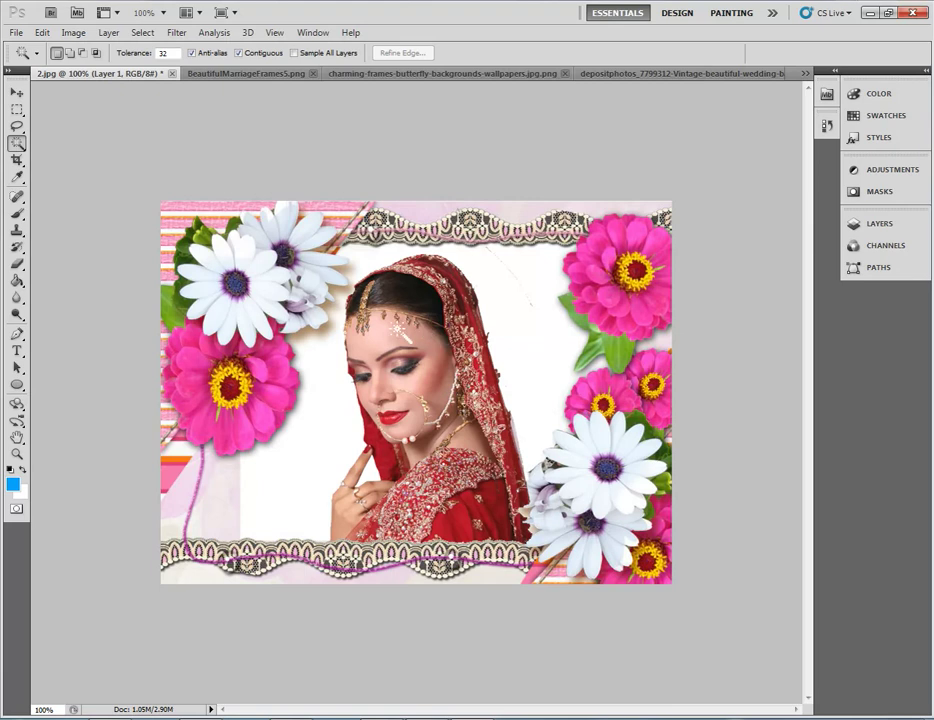
# - Float all documents in separate windows and move 2.jpg aside to bring 10.jpg forward
pyautogui.click(201, 13)
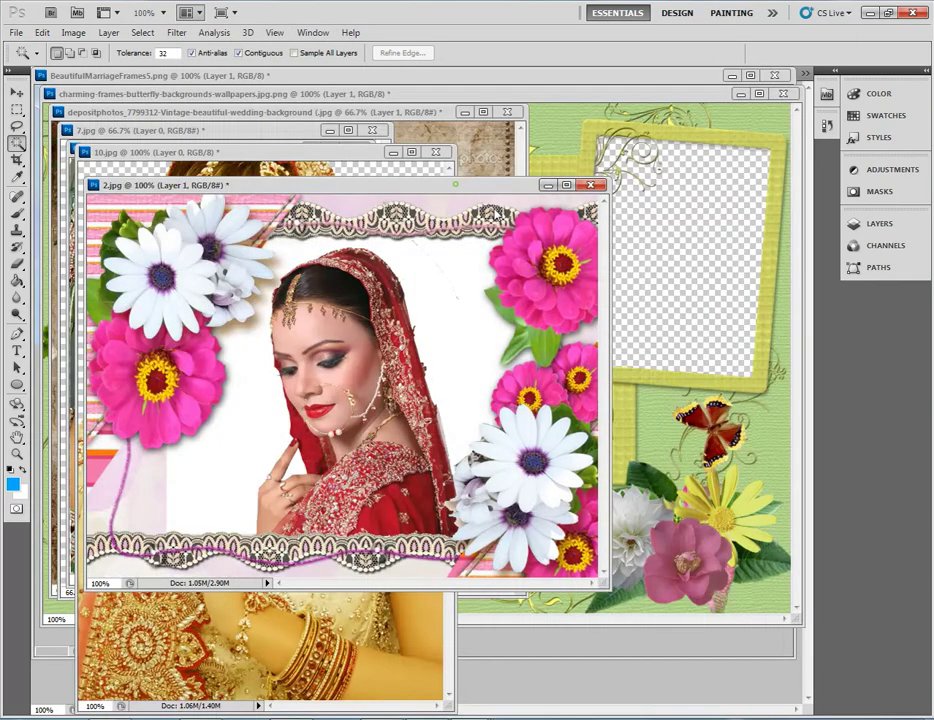
pyautogui.moveTo(455, 184); pyautogui.dragTo(668, 346)
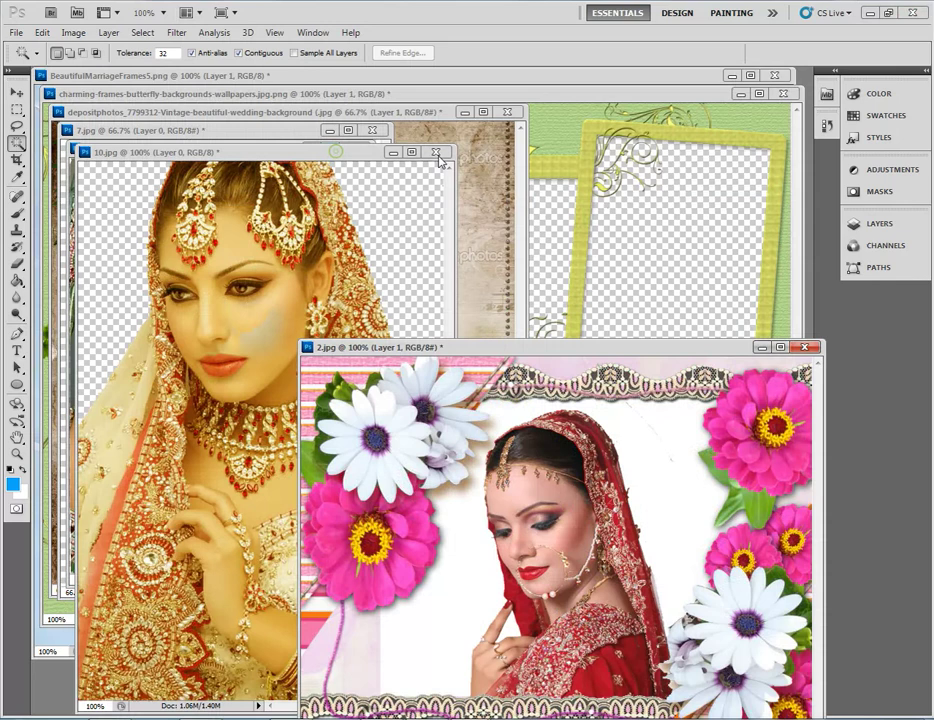
pyautogui.moveTo(438, 160); pyautogui.dragTo(612, 183)
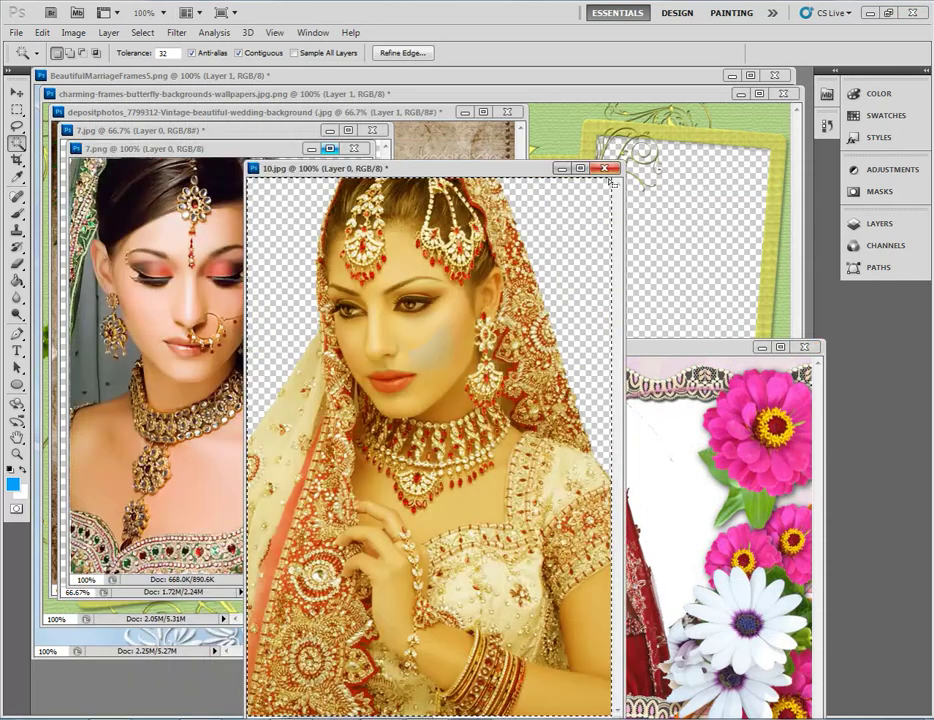
# - Close the 10.jpg, 7.png and 7.jpg bride photos without saving
pyautogui.click(604, 168)
pyautogui.click(494, 277)
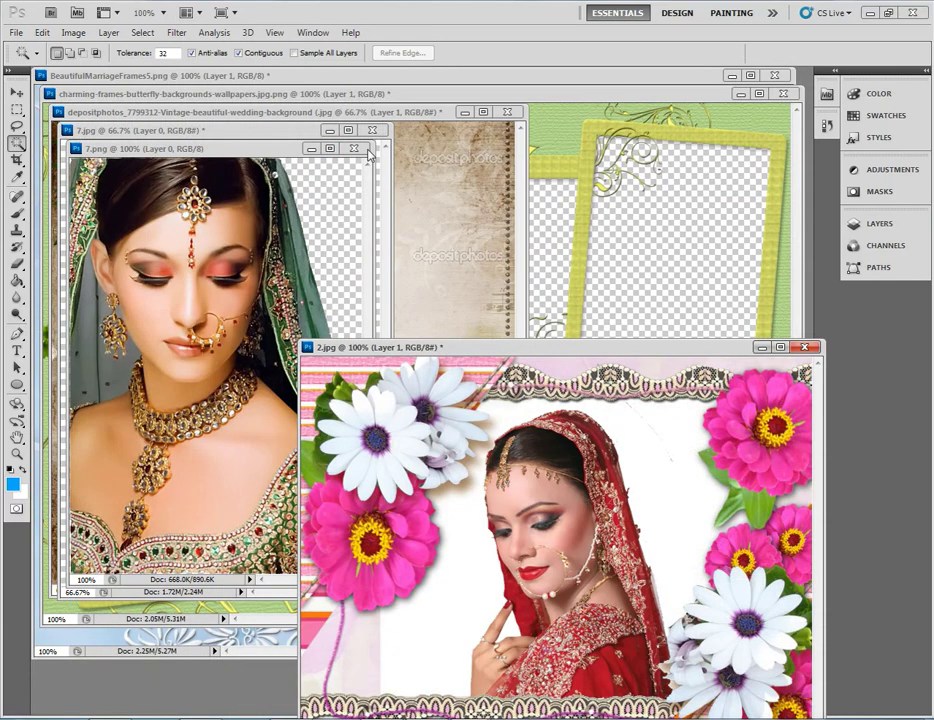
pyautogui.click(210, 280)
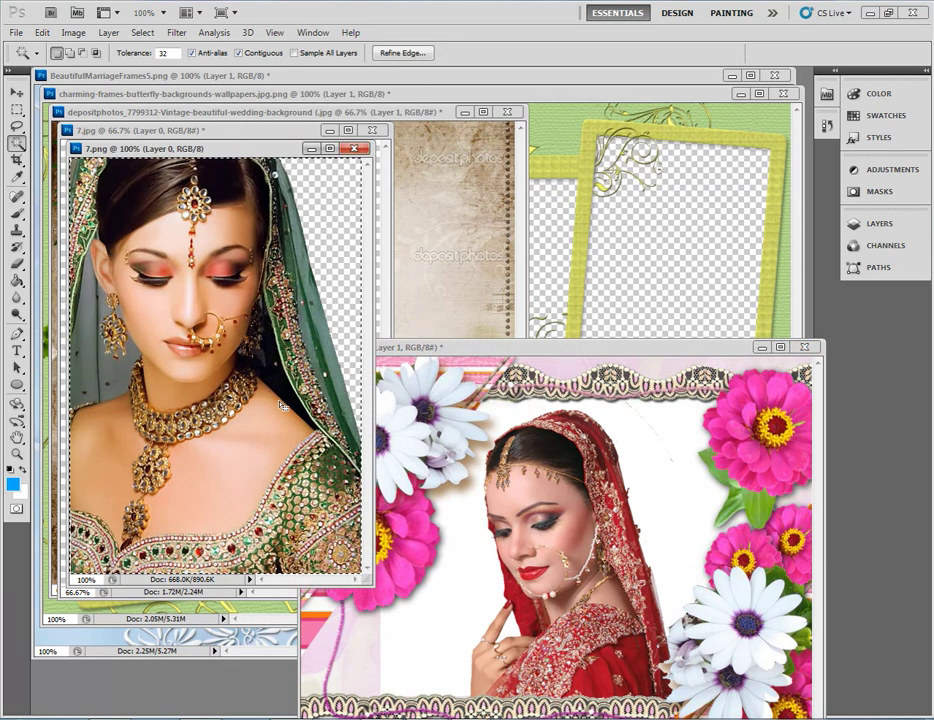
pyautogui.click(354, 148)
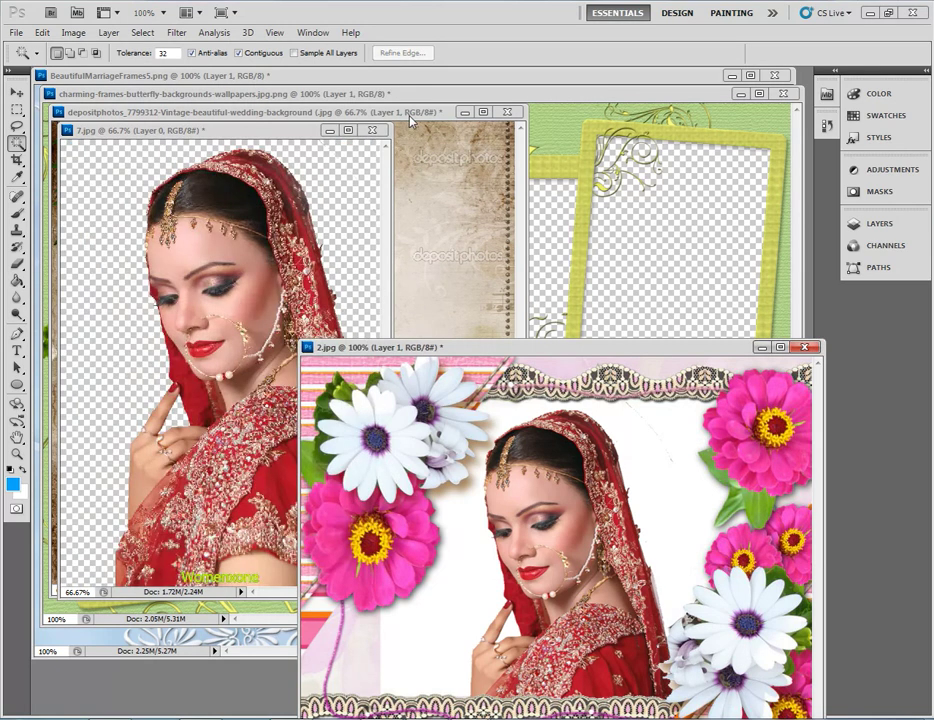
pyautogui.click(371, 133)
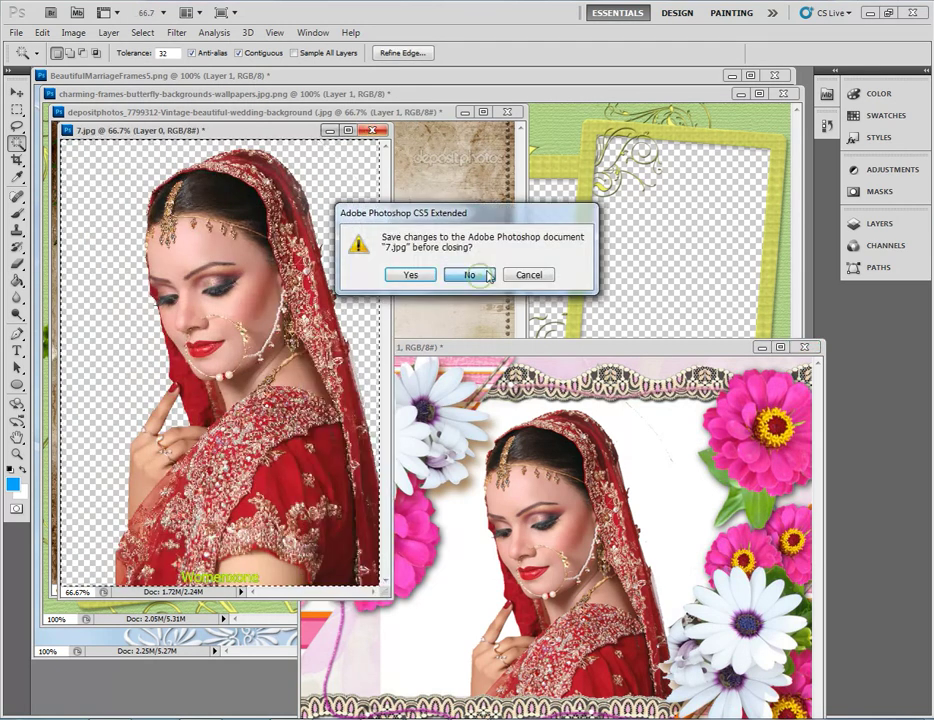
pyautogui.click(488, 275)
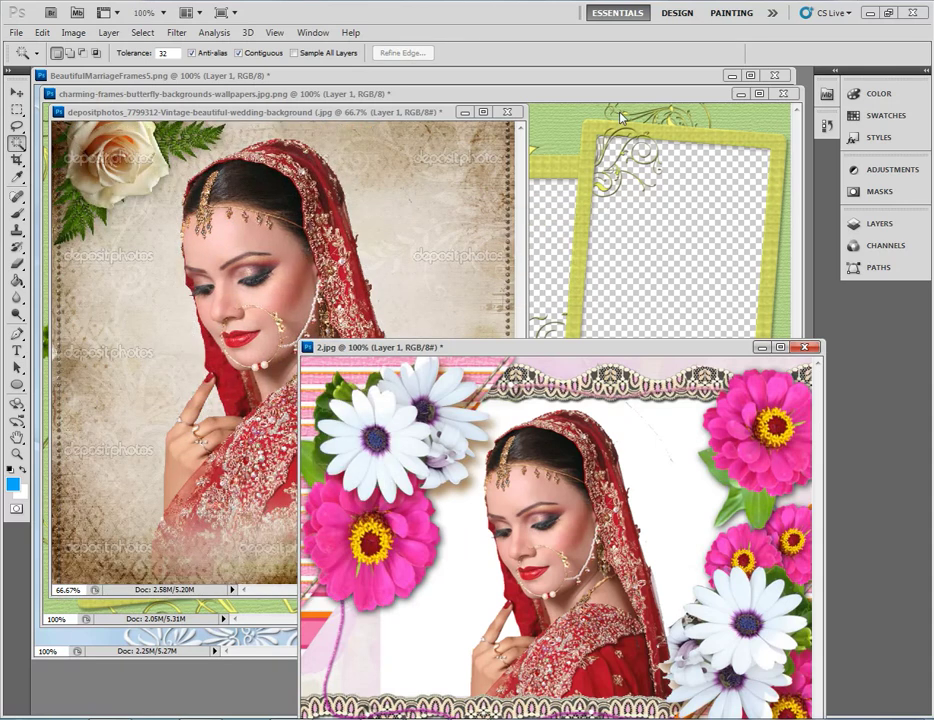
# - Rearrange the vintage, butterfly and BeautifulMarriageFrames5 composition windows to show each result
pyautogui.moveTo(435, 120); pyautogui.dragTo(880, 296)
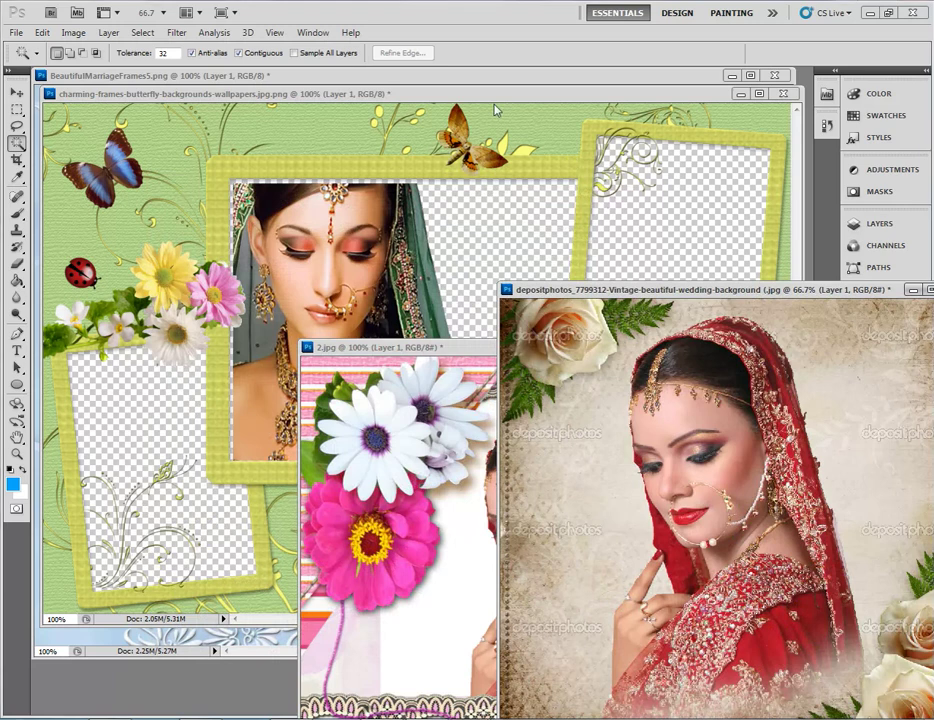
pyautogui.moveTo(497, 96)
pyautogui.mouseDown()
pyautogui.moveTo(186, 314)
pyautogui.moveTo(171, 298)
pyautogui.moveTo(187, 283)
pyautogui.moveTo(255, 267)
pyautogui.moveTo(285, 291)
pyautogui.mouseUp()
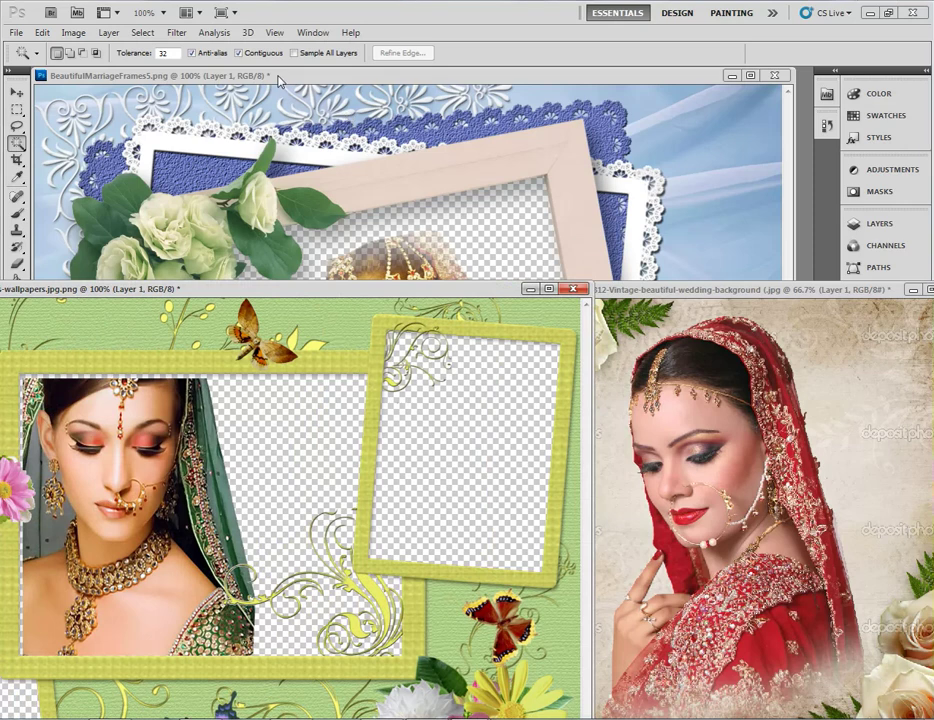
pyautogui.moveTo(280, 82); pyautogui.dragTo(295, 47)
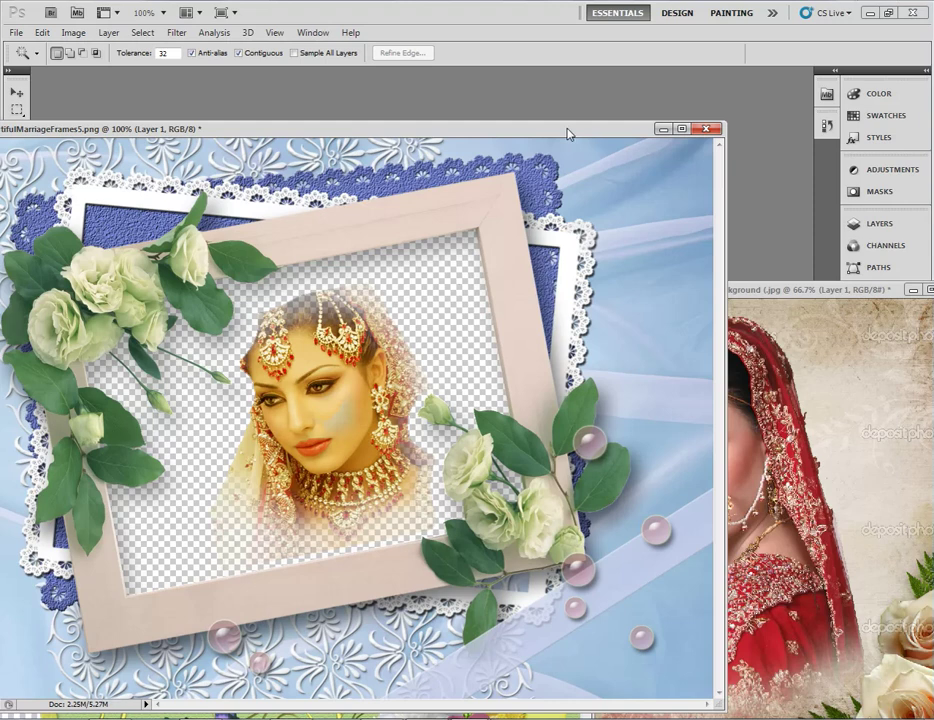
pyautogui.moveTo(567, 134); pyautogui.dragTo(471, 182)
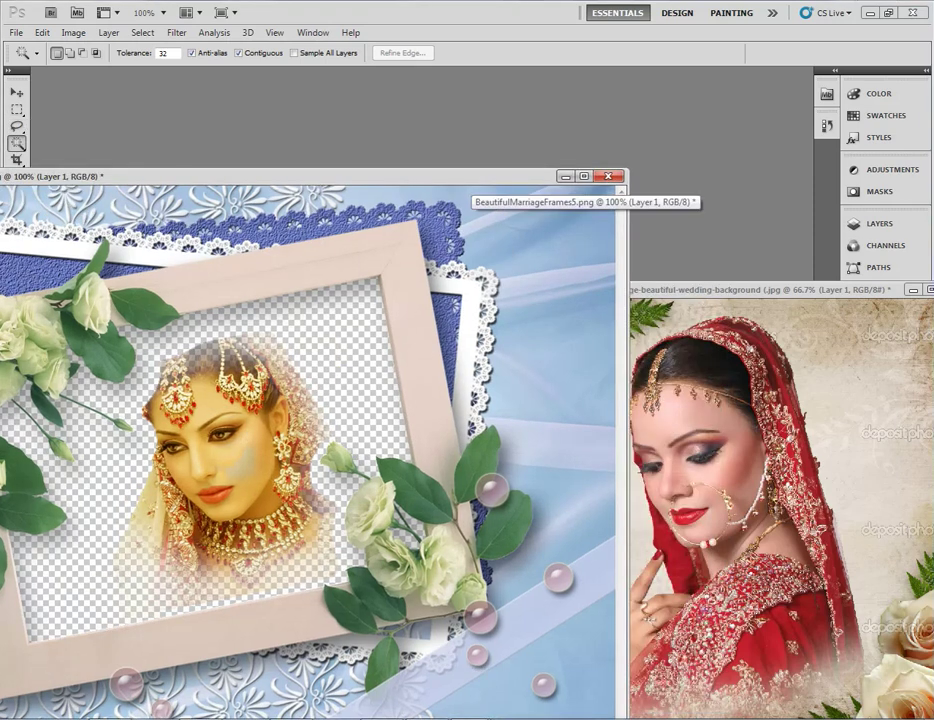